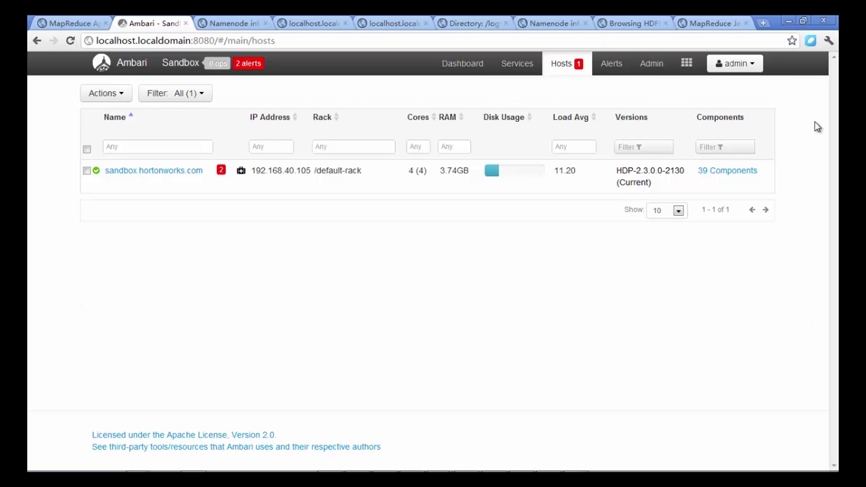
Start the wizard for adding new hosts and look over its Install Options page.
click(118, 102)
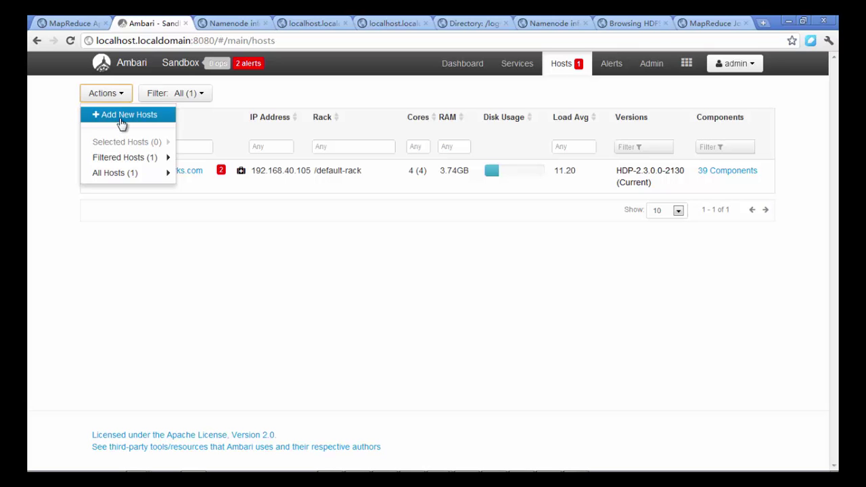
click(124, 116)
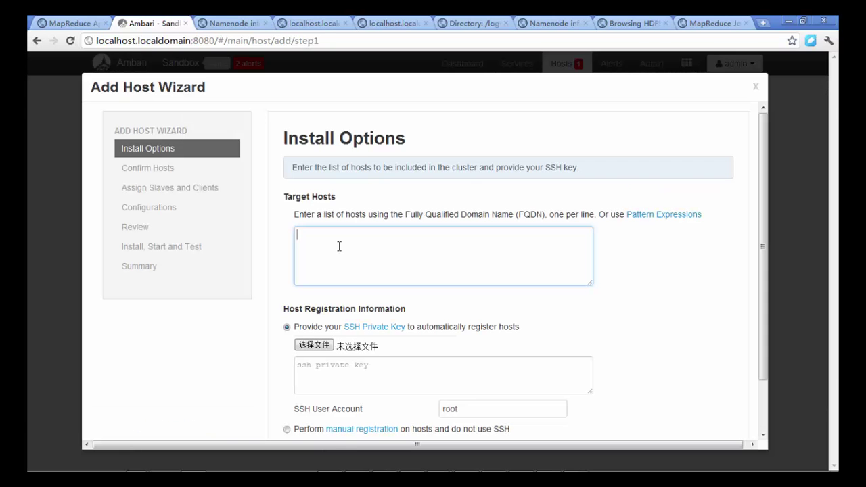
click(339, 246)
scroll(339, 247, down, 1)
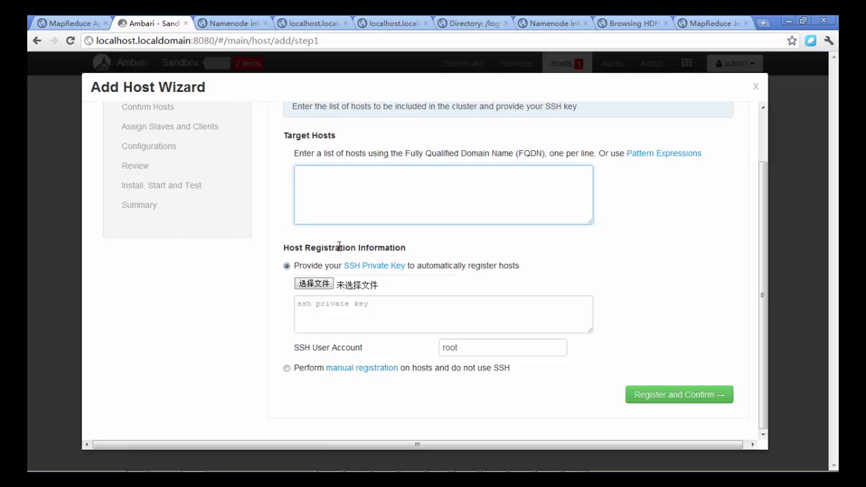
click(328, 287)
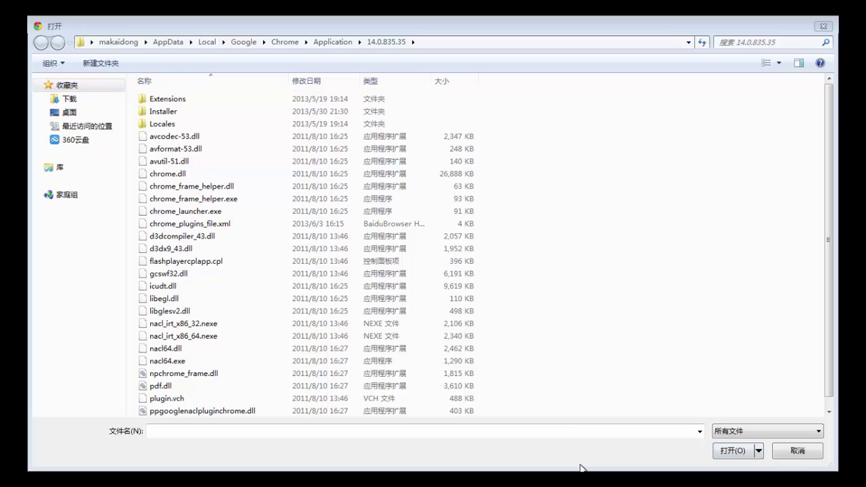
click(816, 404)
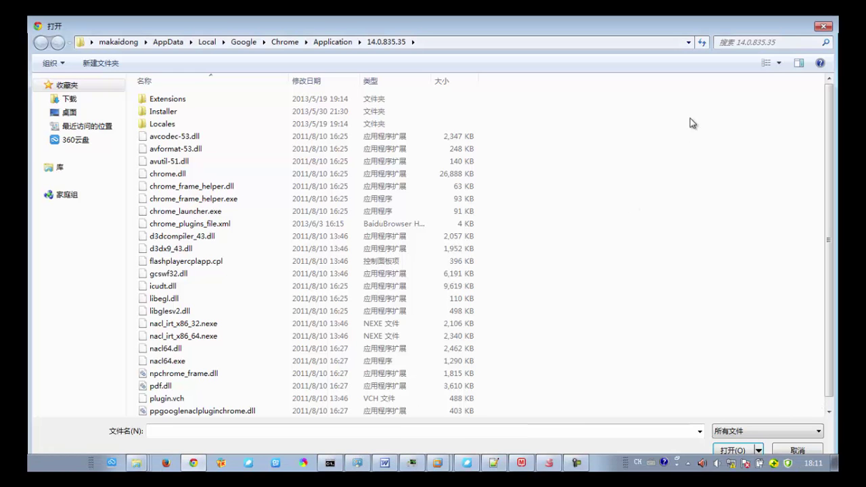
click(194, 462)
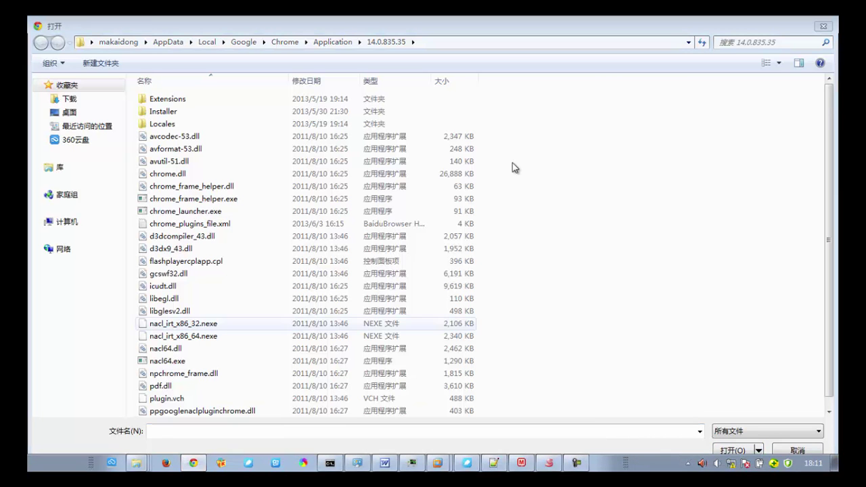
click(823, 28)
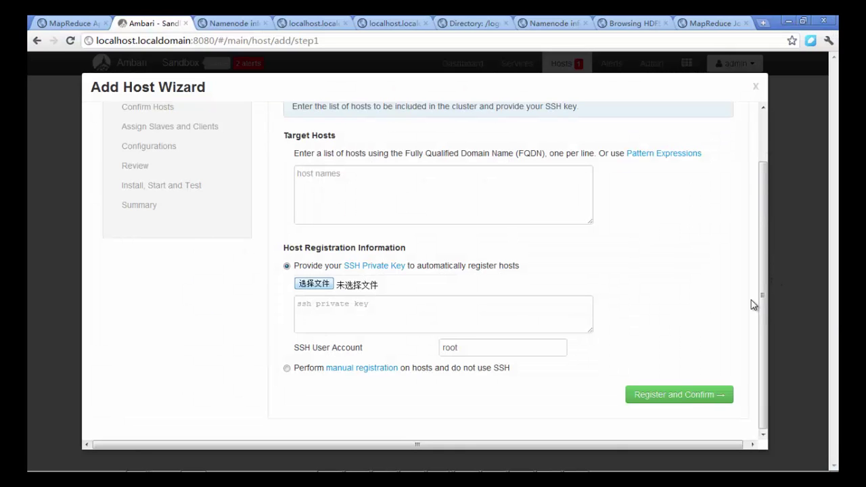
Review the target host, SSH key and SSH user account requirements in Install Options, and close the Add Host Wizard.
scroll(751, 301, up, 2)
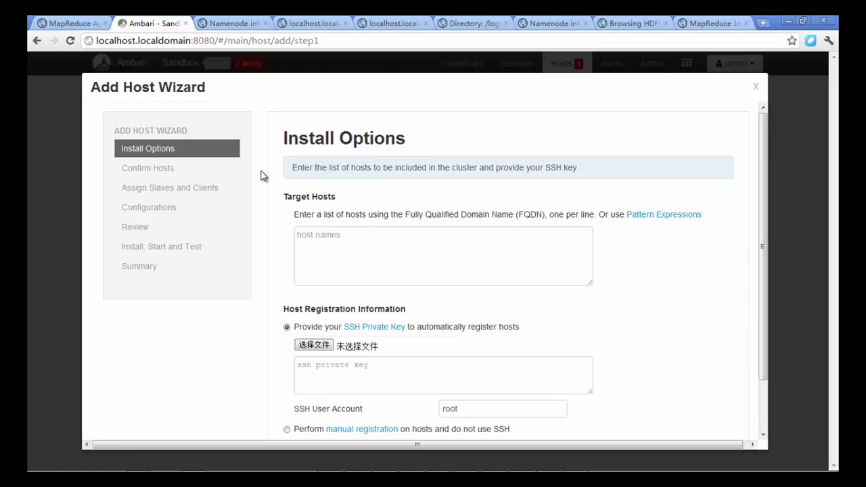
click(370, 239)
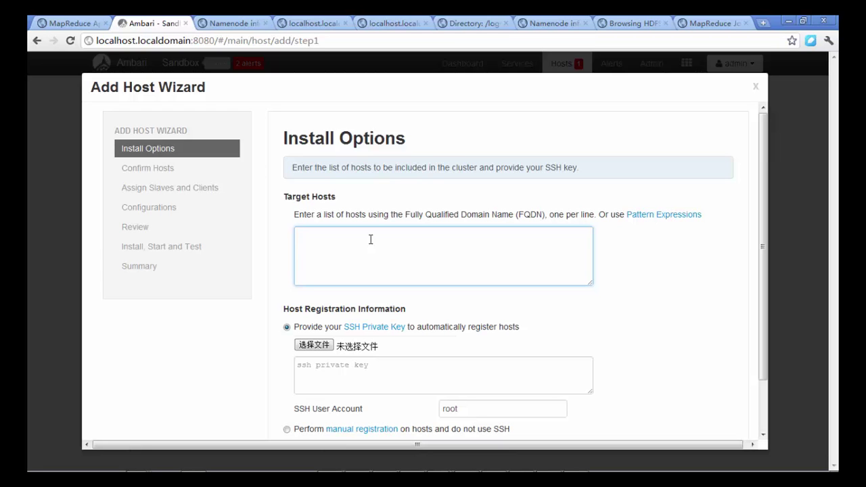
drag(394, 167, 275, 167)
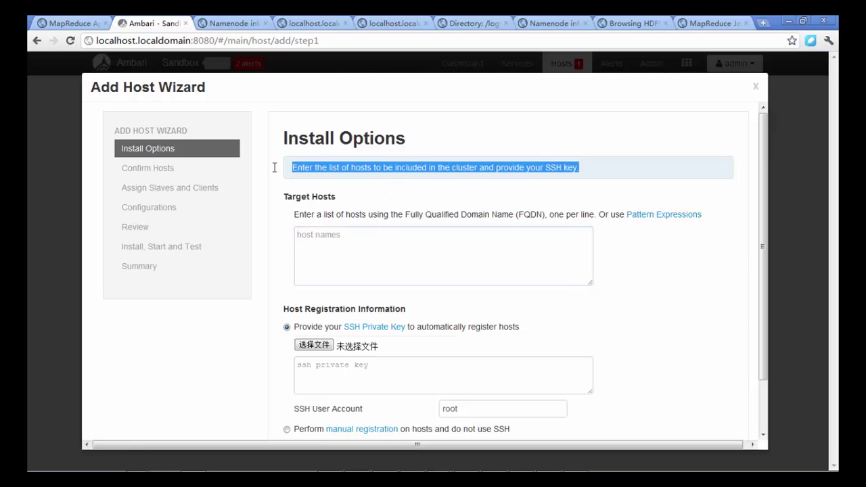
click(415, 174)
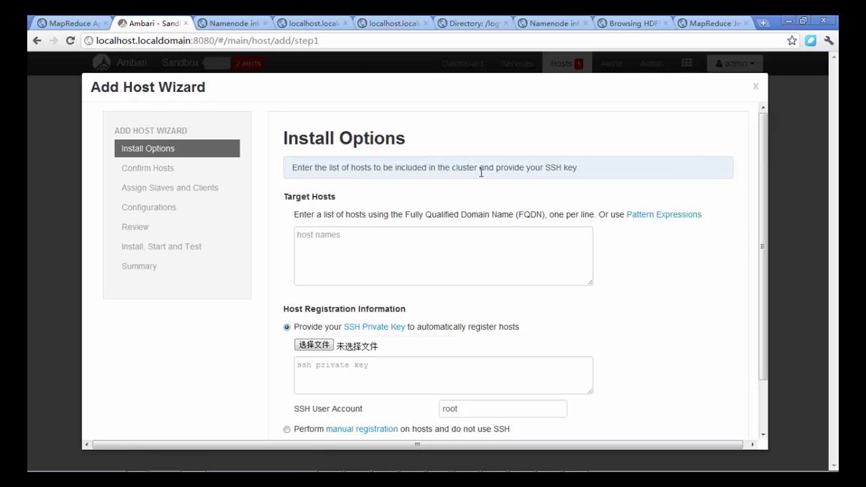
drag(497, 169, 593, 171)
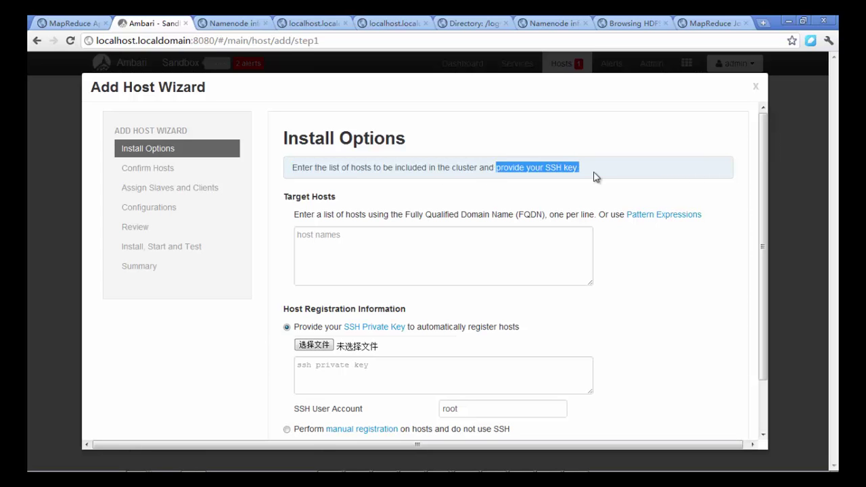
click(595, 176)
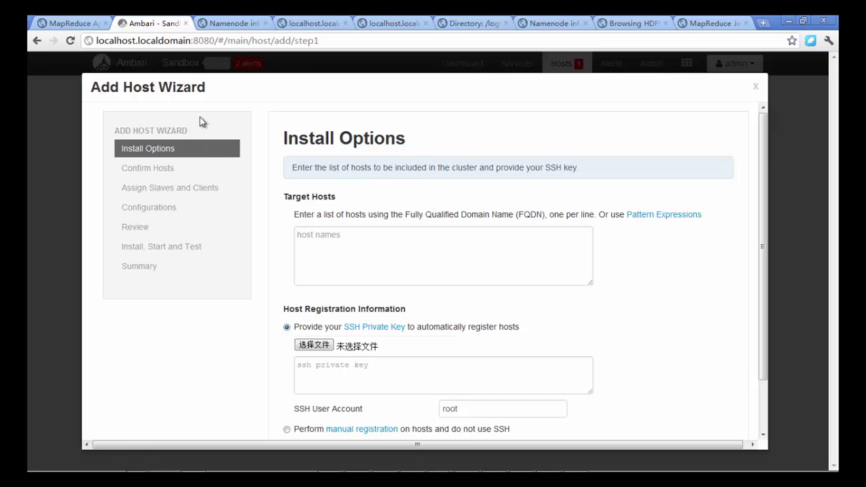
drag(95, 90, 222, 88)
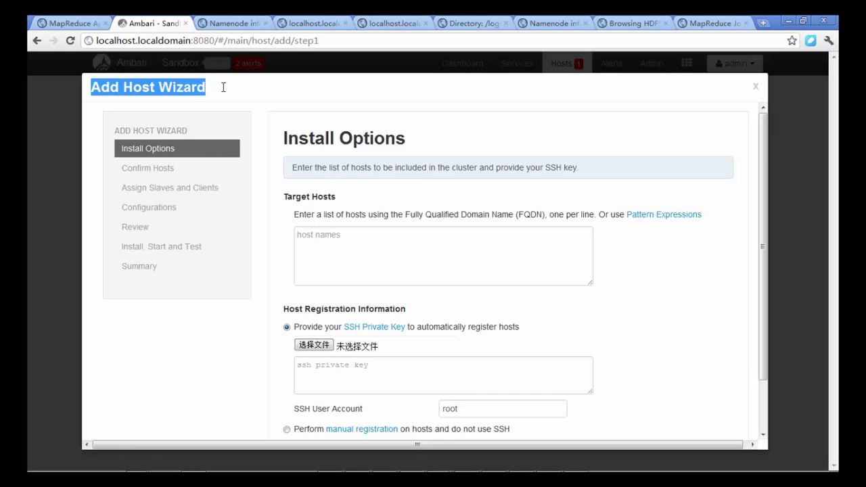
click(242, 89)
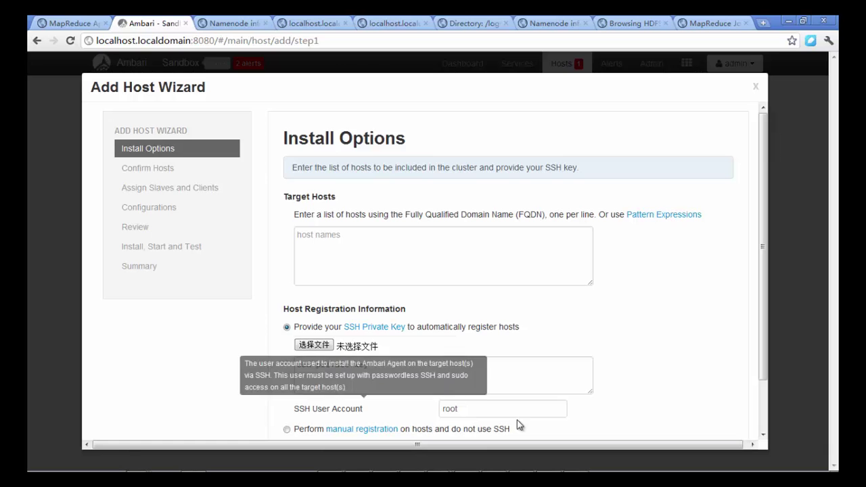
drag(763, 211, 763, 139)
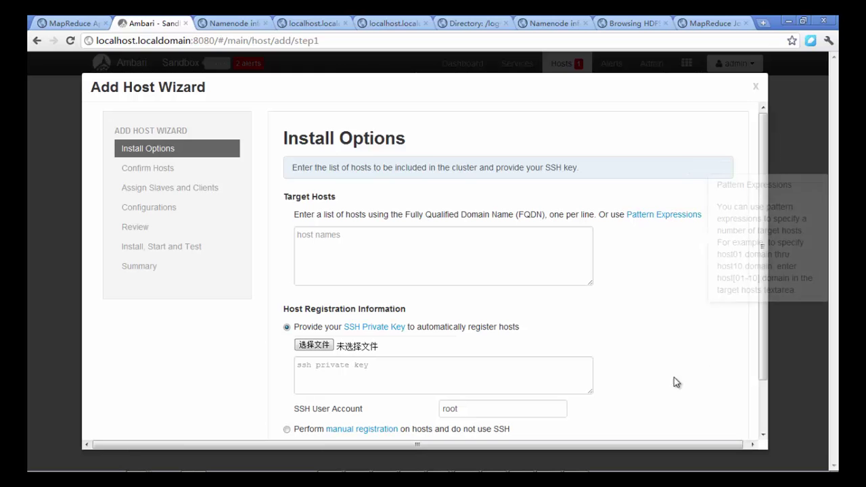
click(755, 90)
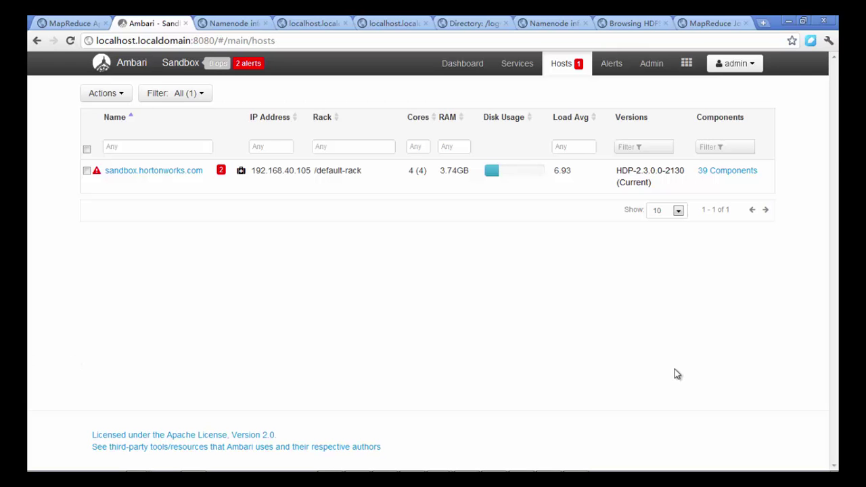
Examine the Versions and Components filter options of the hosts table without applying a filter.
click(655, 149)
click(667, 168)
click(638, 191)
click(595, 192)
click(725, 148)
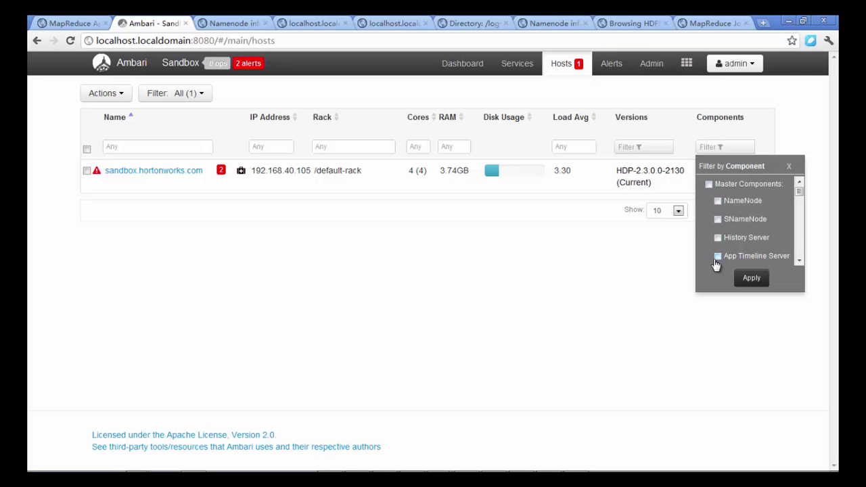
click(718, 238)
click(442, 249)
Examine the name, IP address, rack, cores and RAM filters, and the available host status filters.
click(265, 150)
click(192, 145)
click(351, 146)
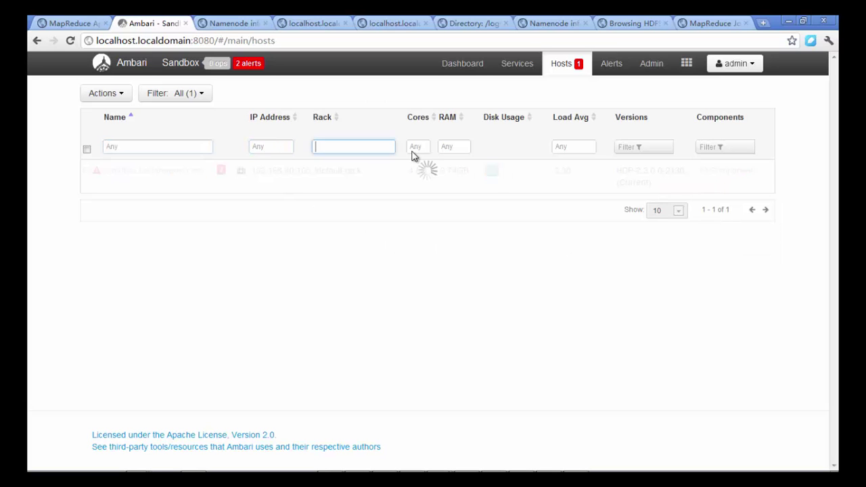
click(415, 148)
click(455, 146)
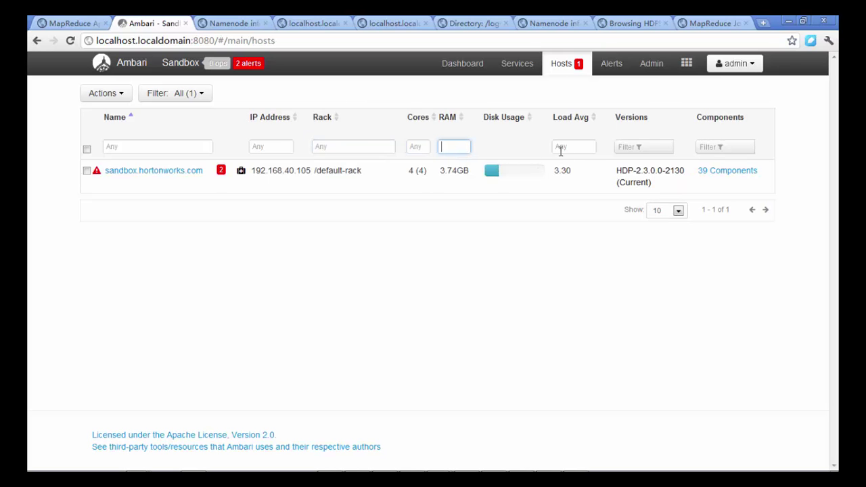
click(547, 240)
click(205, 95)
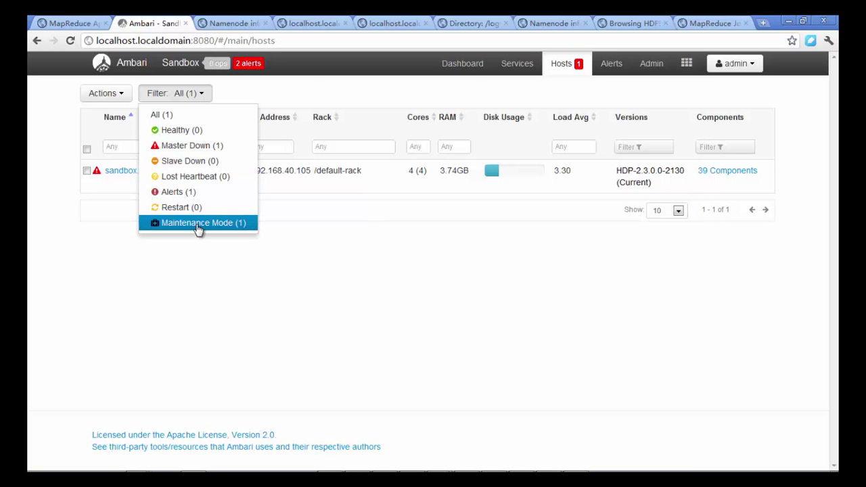
Examine the bulk actions offered for filtered hosts and all hosts, including those for DataNodes, NodeManagers, RegionServers and Supervisors.
click(111, 100)
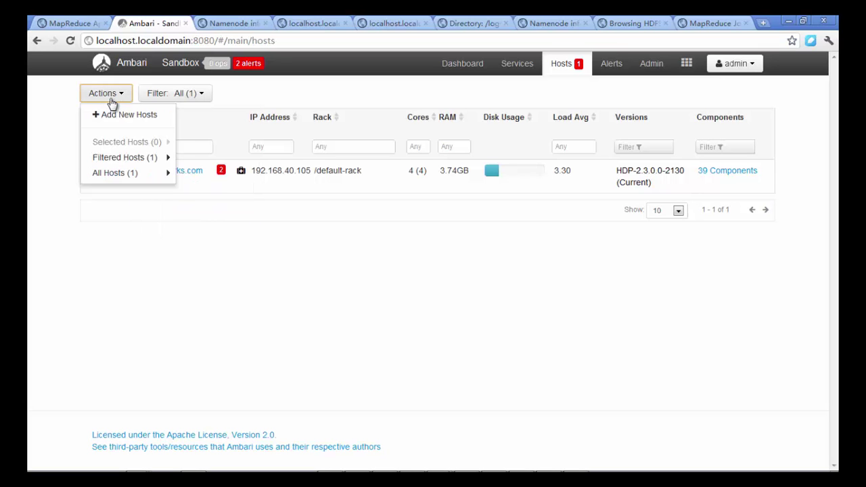
mouse_move(143, 165)
mouse_move(209, 162)
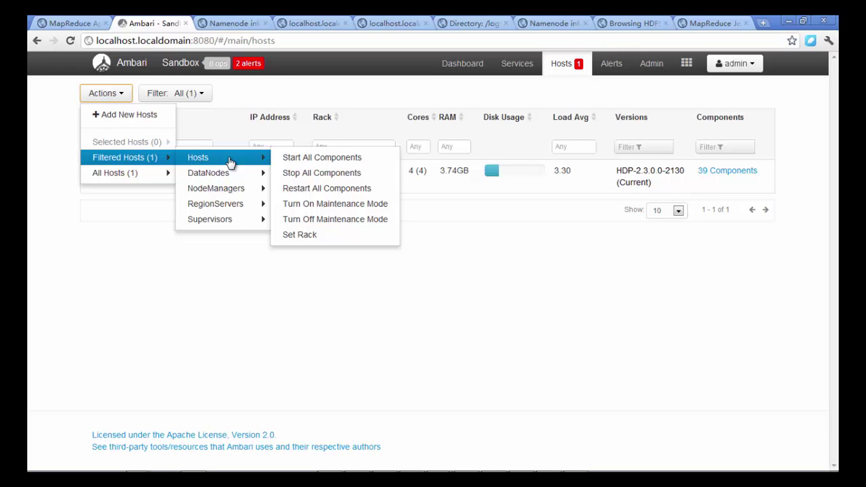
mouse_move(230, 176)
mouse_move(234, 193)
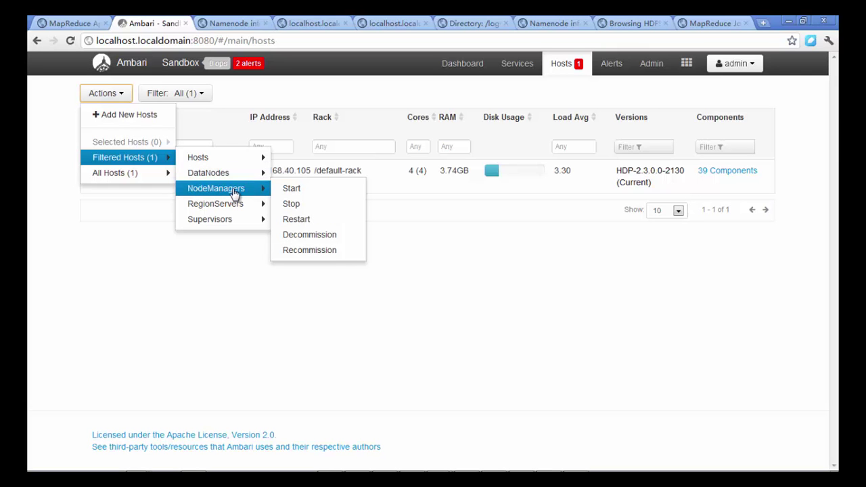
mouse_move(248, 211)
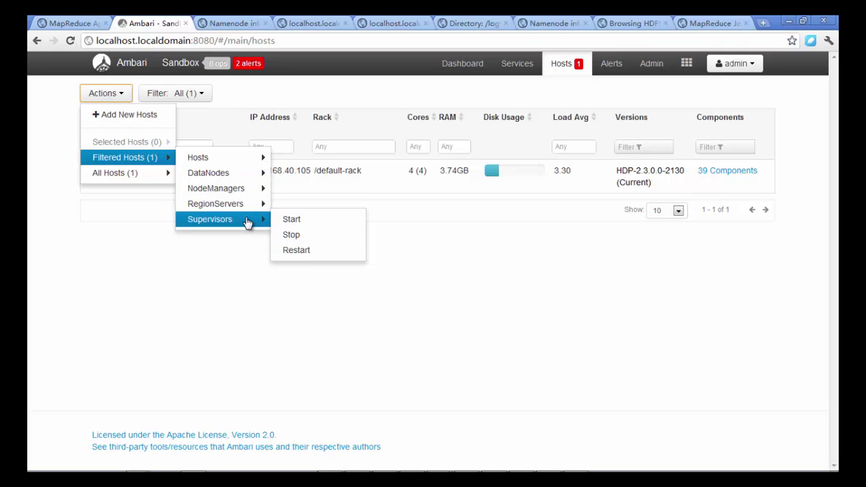
mouse_move(161, 174)
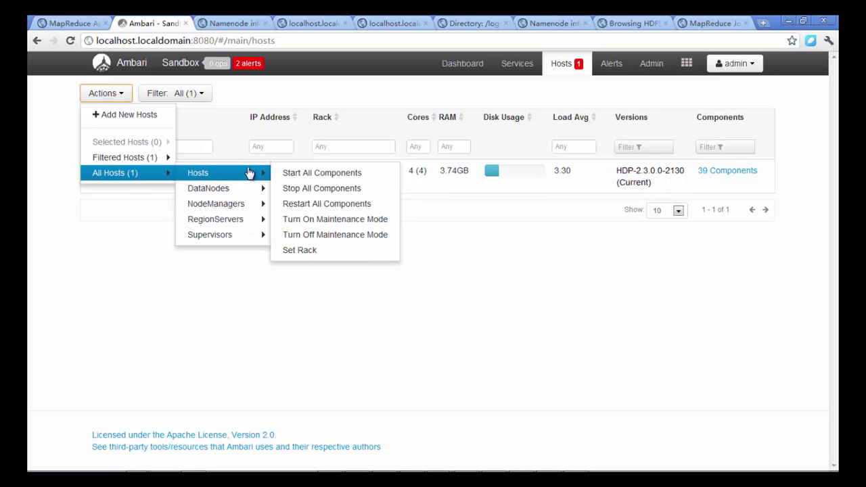
Open the Services page and look over the HDFS summary and its metrics.
click(538, 85)
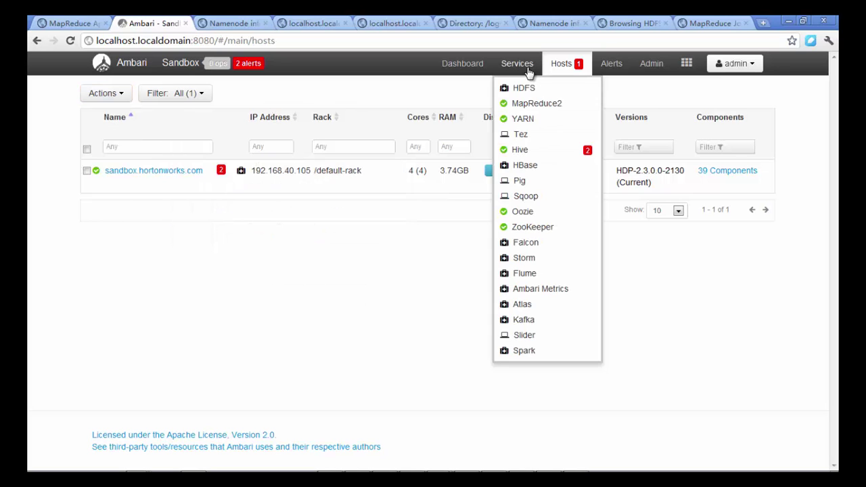
click(528, 68)
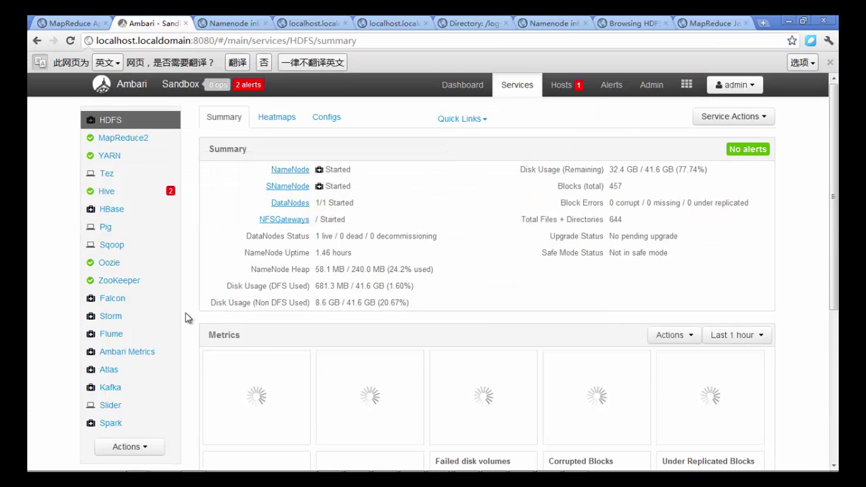
scroll(188, 318, down, 1)
scroll(188, 318, down, 1)
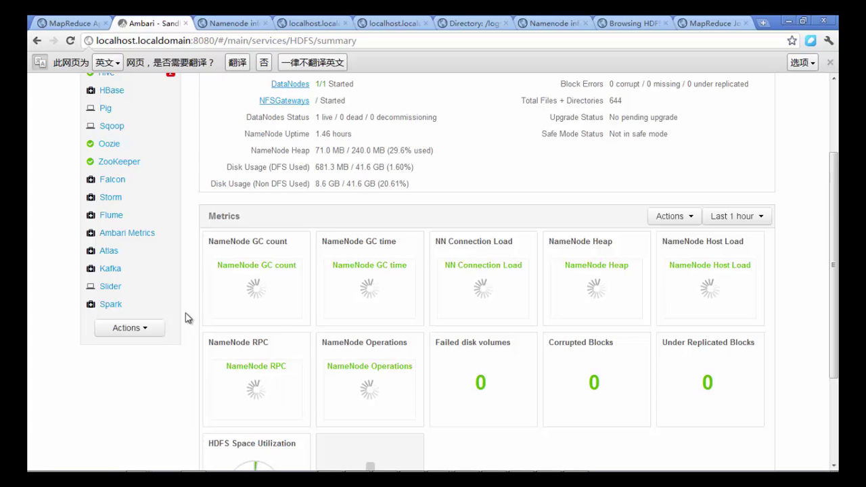
scroll(188, 317, down, 2)
scroll(188, 318, up, 4)
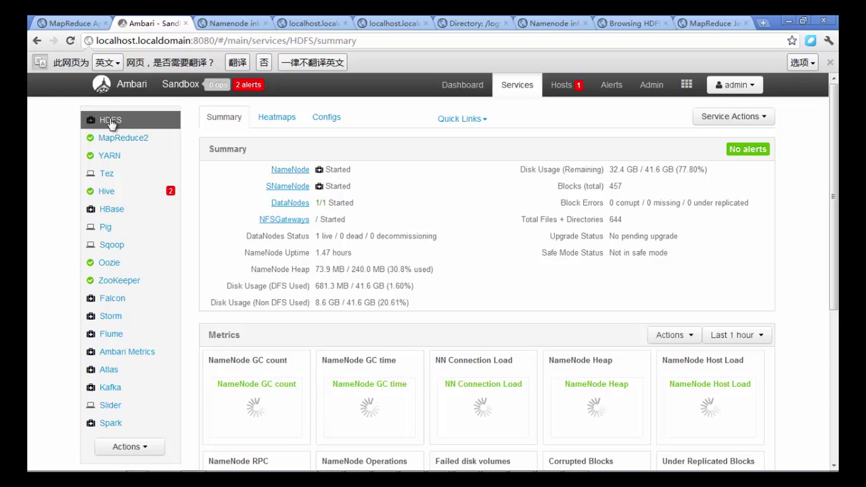
Examine the HDFS metrics widgets, the widget actions and the available time ranges.
scroll(182, 241, down, 1)
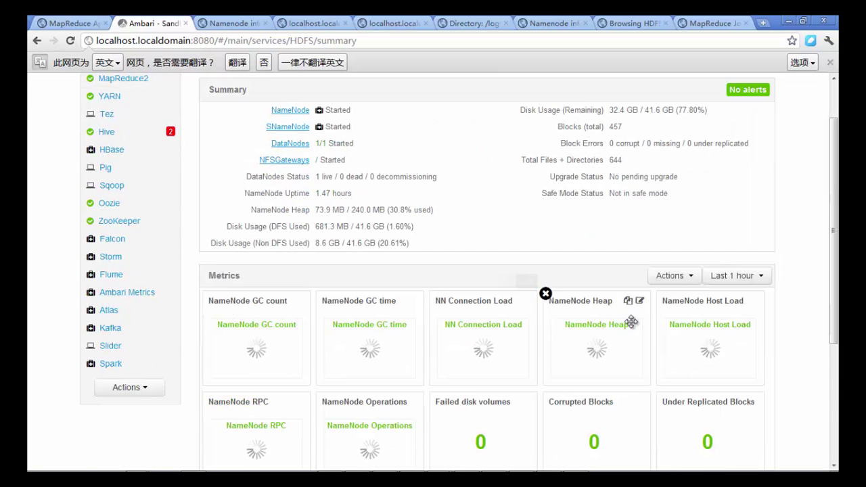
scroll(698, 335, down, 2)
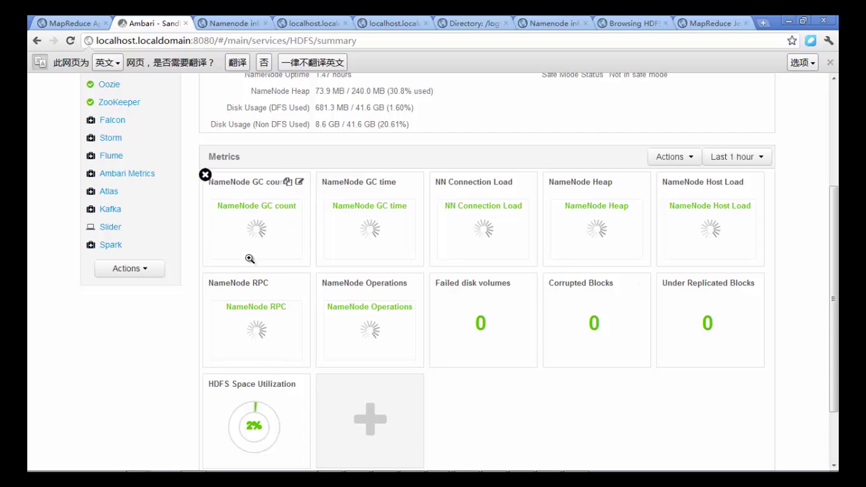
scroll(298, 318, down, 2)
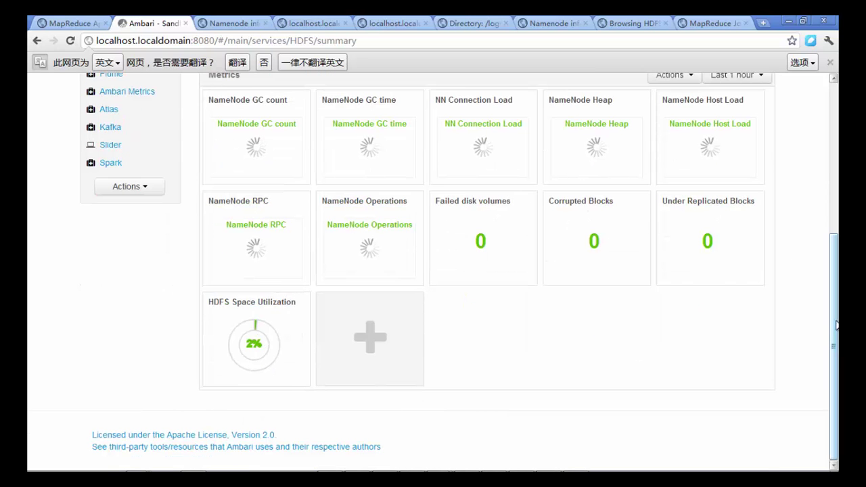
scroll(784, 160, up, 3)
click(687, 195)
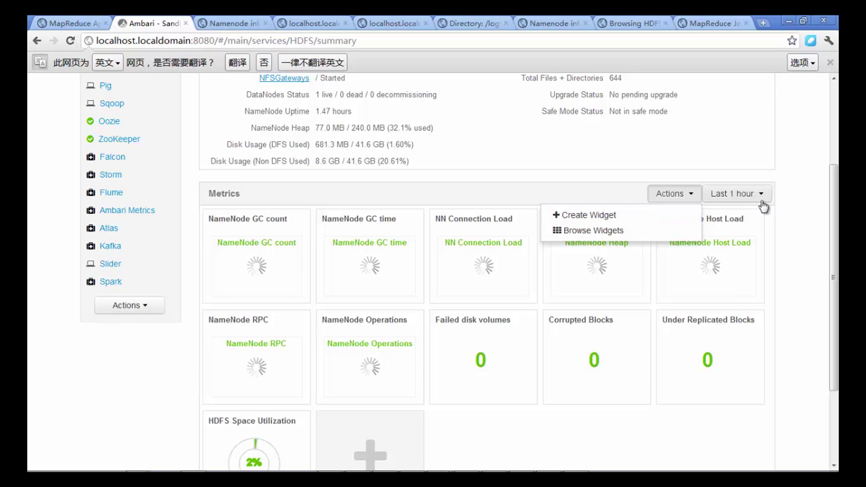
click(763, 195)
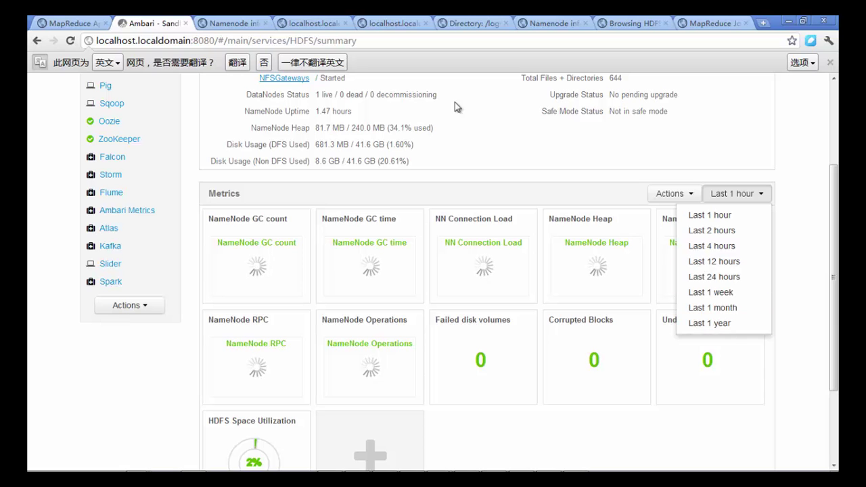
Open the HDFS configuration page and examine its quick links and available service actions.
click(196, 169)
scroll(196, 169, up, 2)
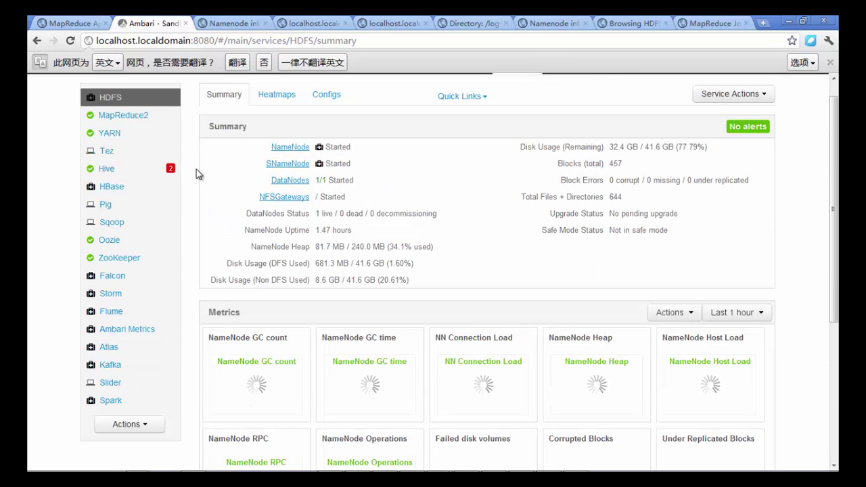
click(327, 96)
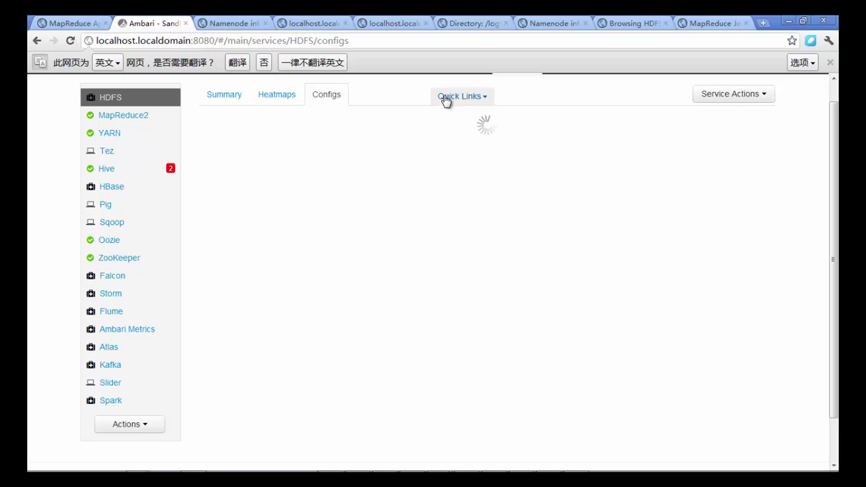
click(488, 100)
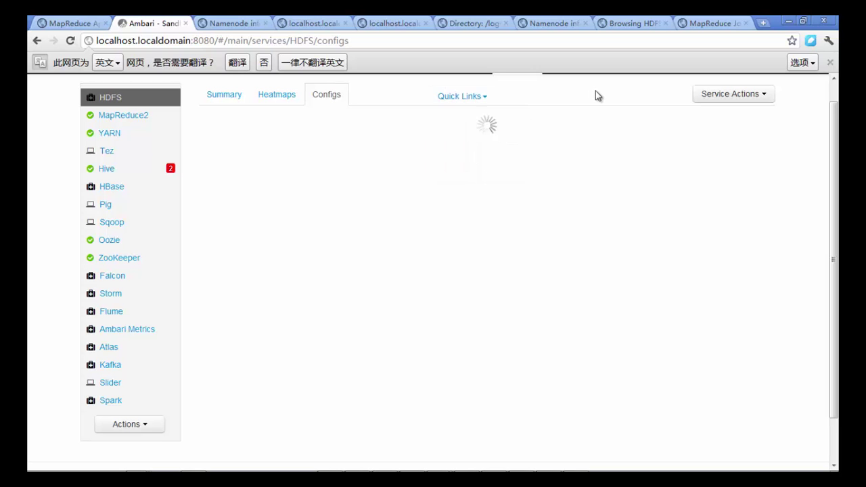
click(721, 94)
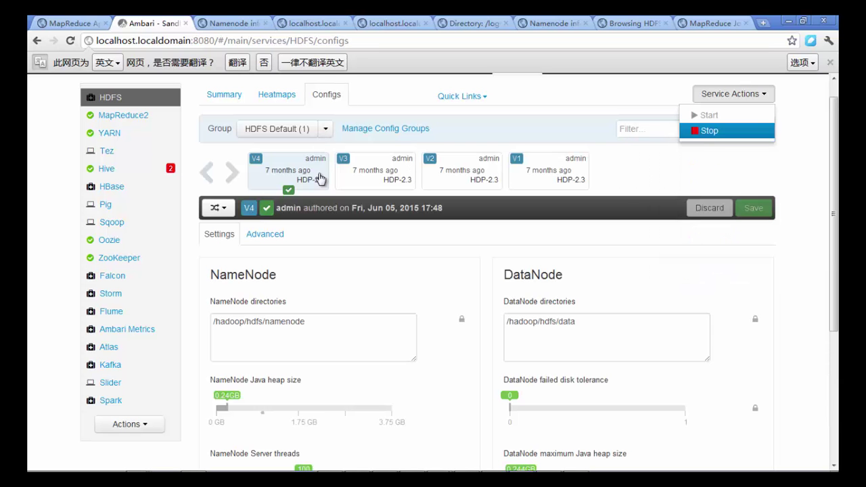
click(803, 210)
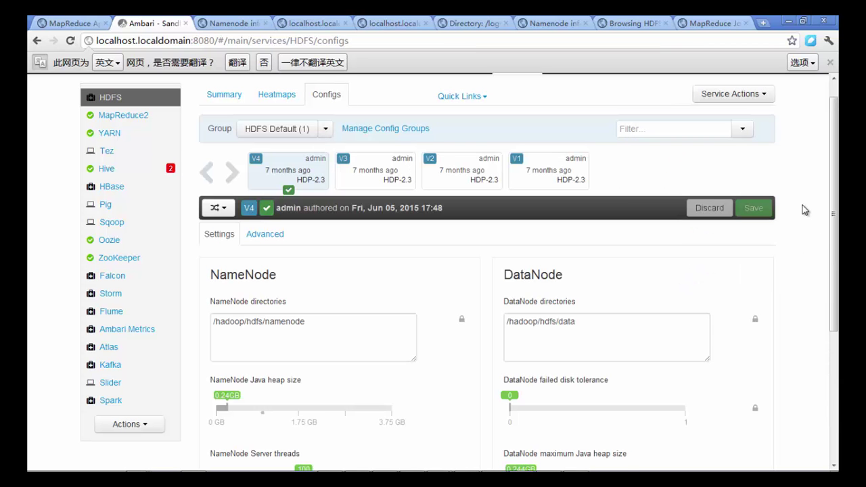
Set the NameNode Server threads to 148 in the HDFS configuration settings.
scroll(804, 210, down, 2)
scroll(803, 210, down, 4)
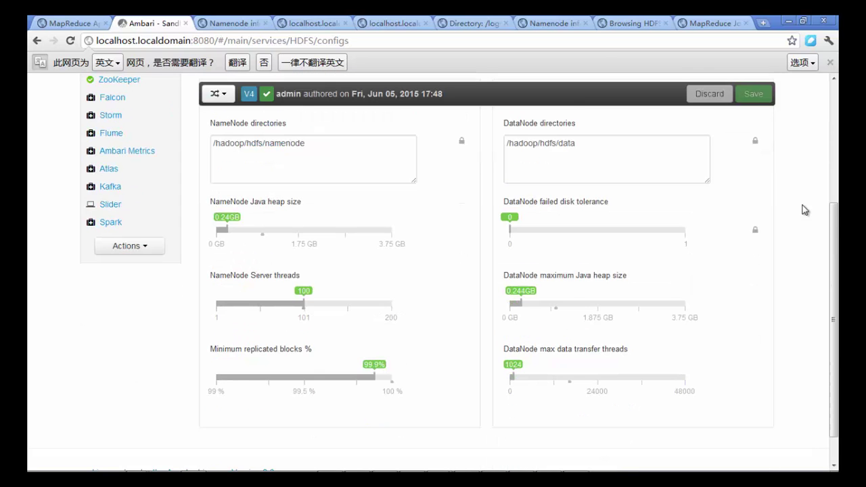
scroll(804, 210, down, 1)
scroll(804, 210, up, 6)
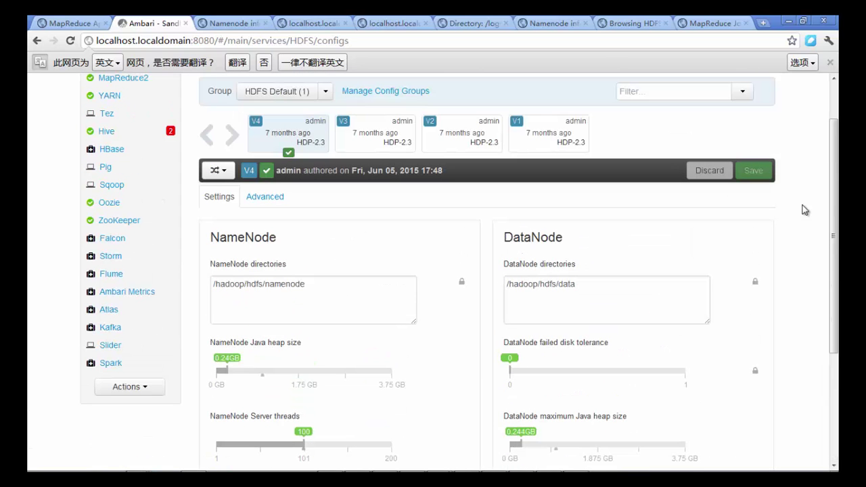
scroll(805, 210, down, 6)
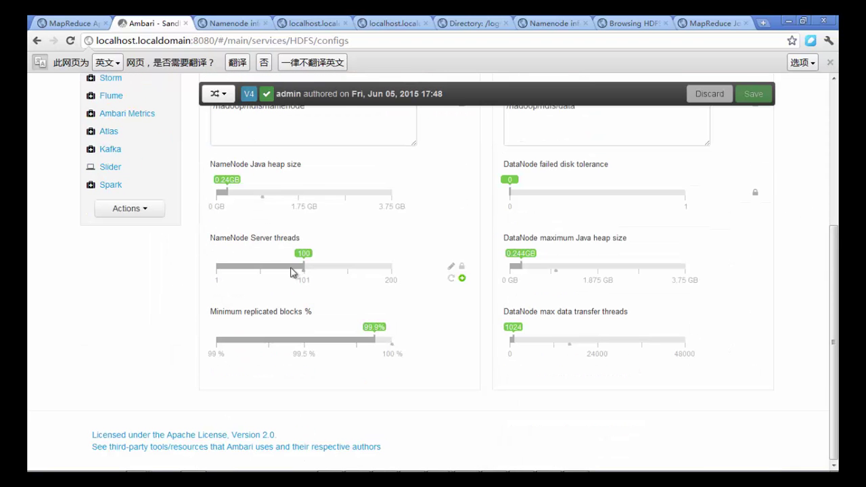
drag(303, 268, 347, 273)
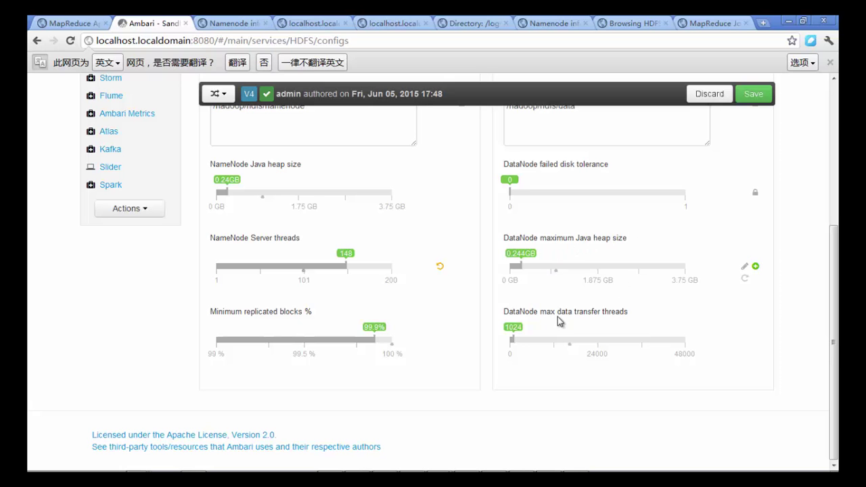
mouse_move(520, 347)
mouse_move(375, 342)
Open the advanced HDFS settings and look over the NameNode, Secondary NameNode, DataNode, General and NFS Gateway sections.
scroll(251, 315, up, 3)
click(272, 198)
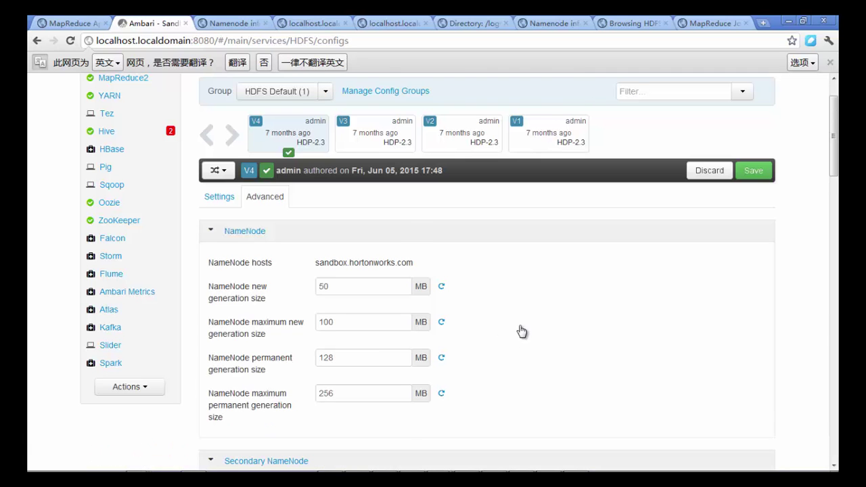
scroll(507, 312, down, 1)
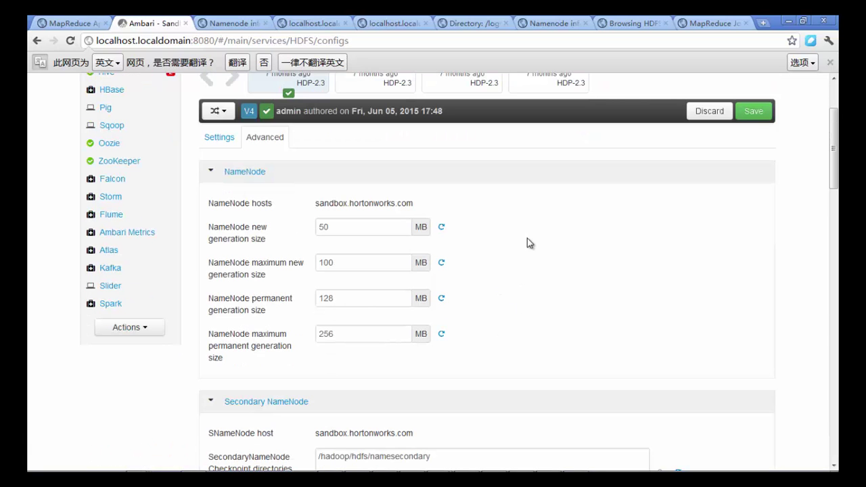
scroll(528, 238, down, 3)
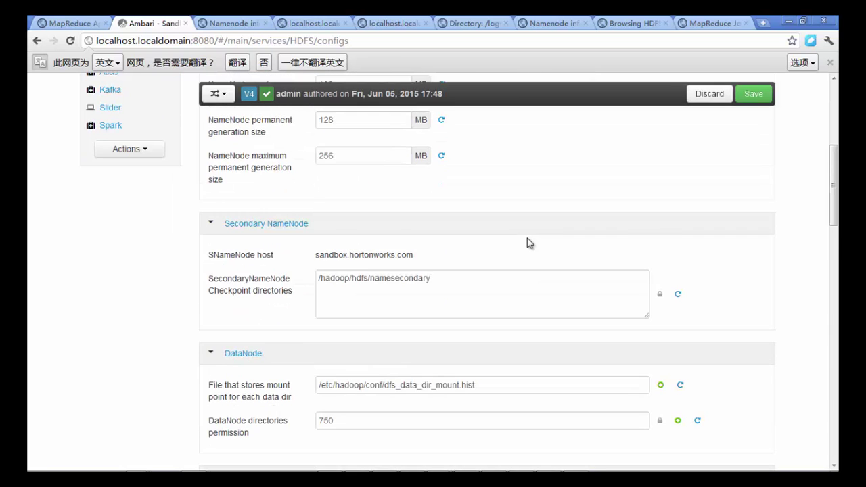
scroll(528, 239, down, 2)
scroll(527, 241, down, 4)
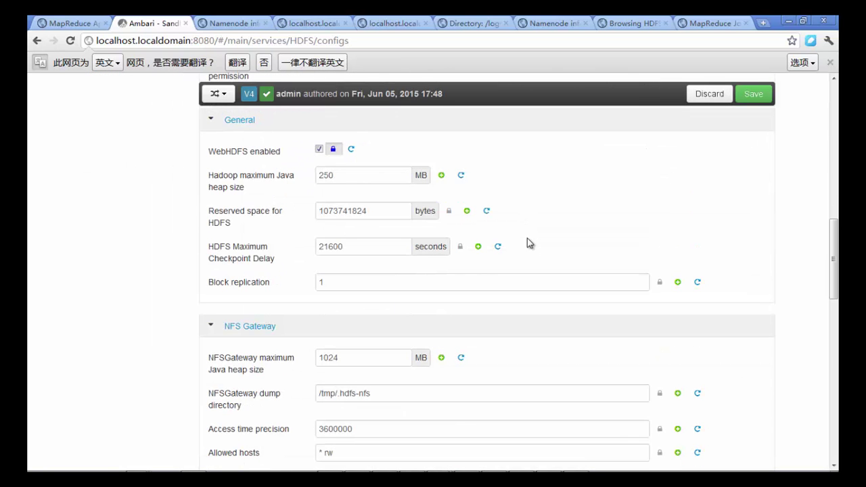
scroll(527, 238, down, 2)
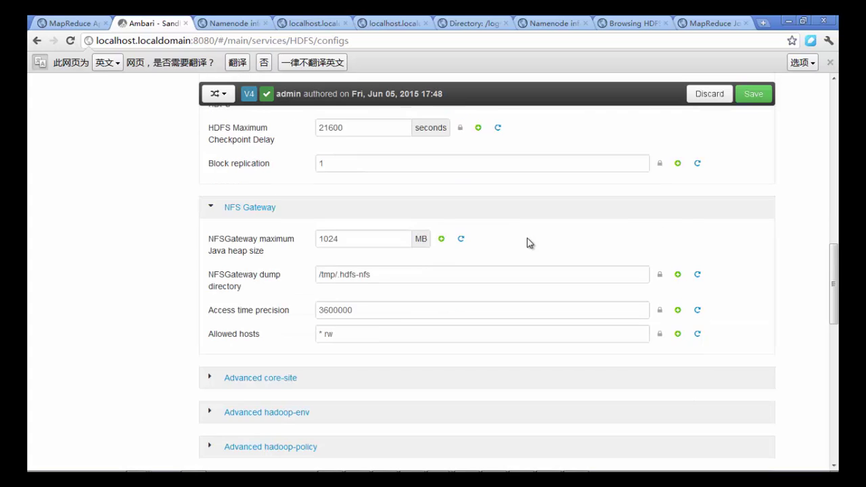
scroll(527, 238, down, 4)
scroll(418, 245, up, 1)
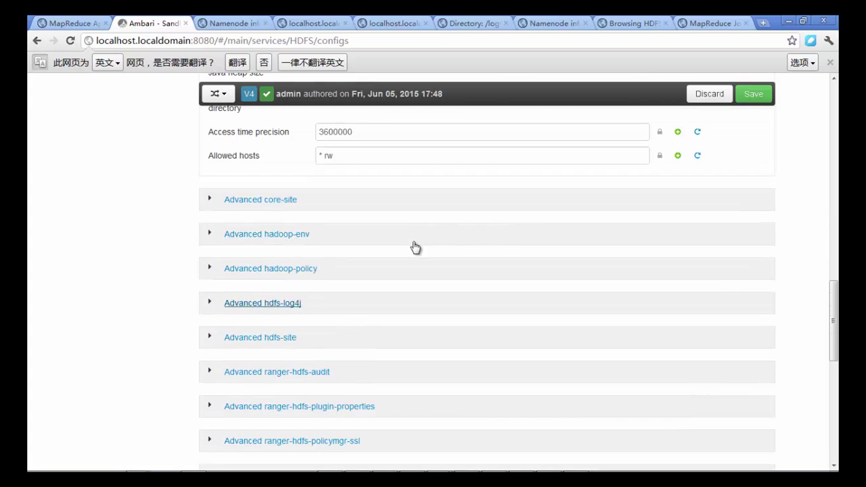
Expand the Advanced core-site section and look through its properties.
click(284, 204)
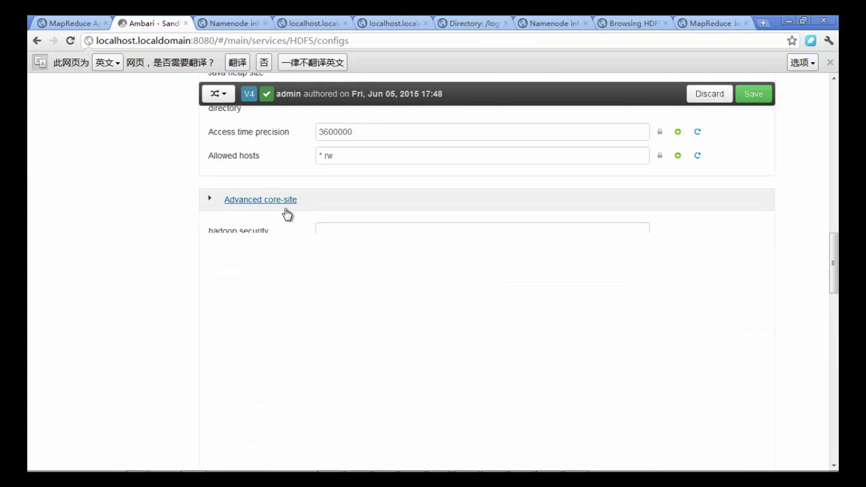
scroll(541, 287, up, 3)
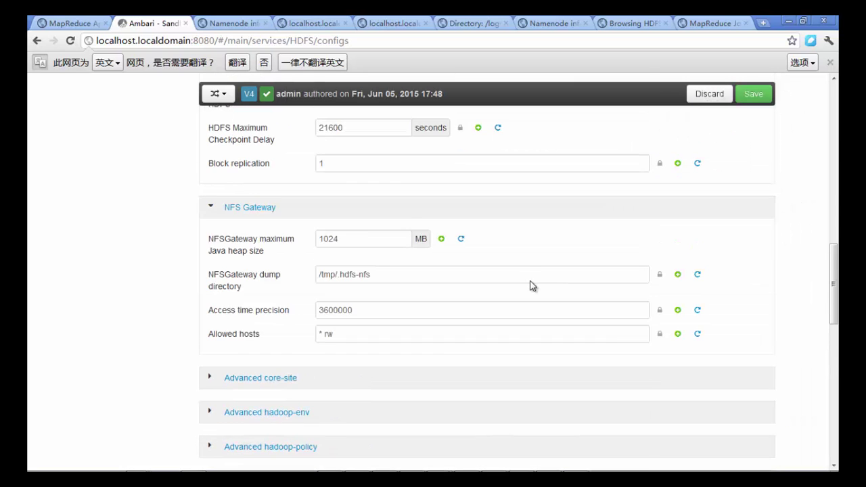
scroll(531, 284, up, 2)
scroll(530, 284, up, 2)
scroll(532, 286, down, 4)
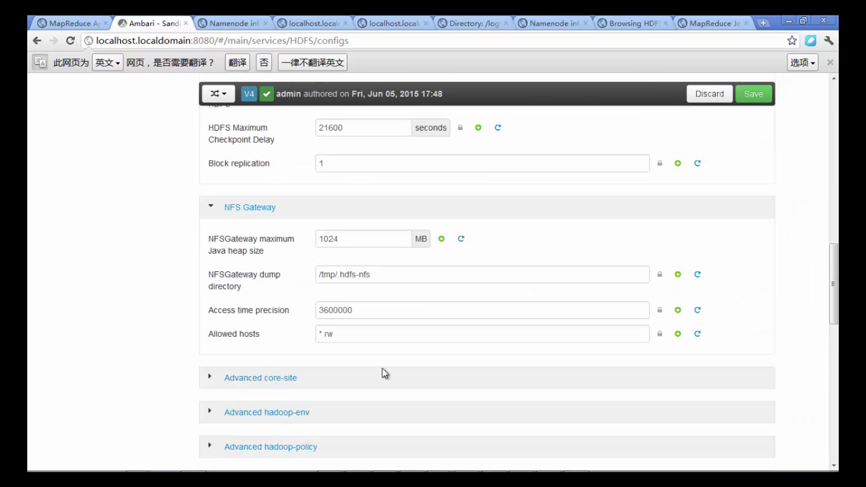
click(280, 380)
scroll(284, 369, down, 4)
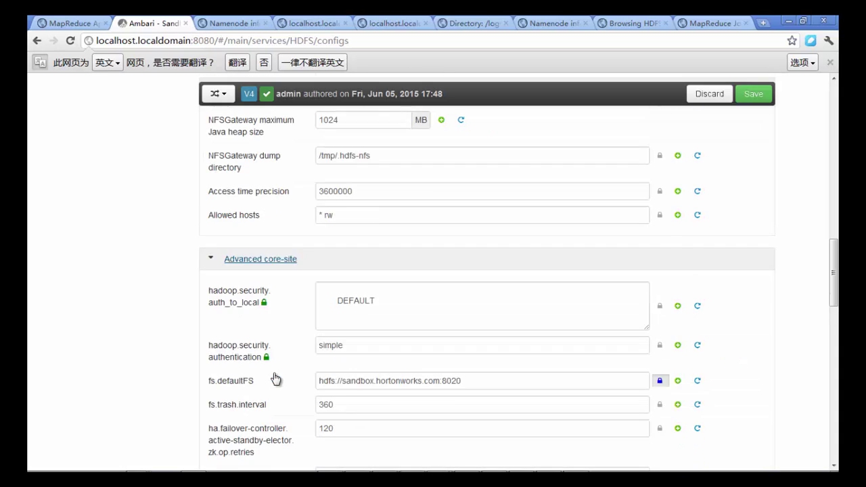
scroll(284, 368, down, 8)
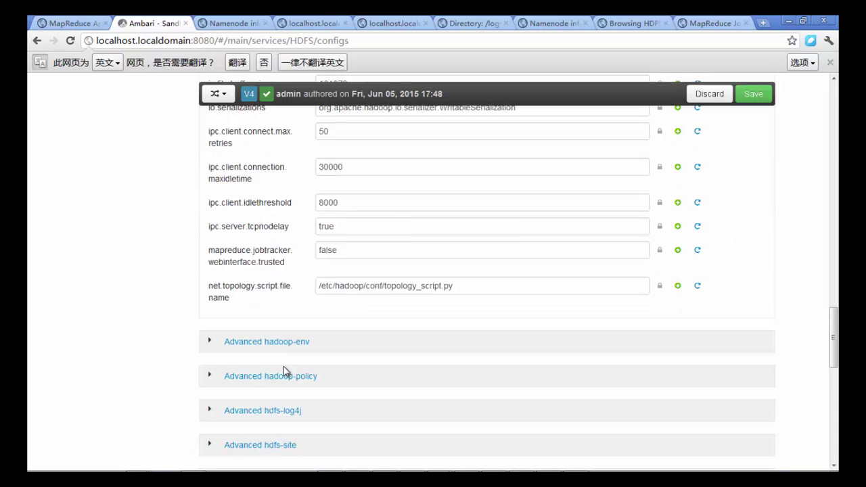
scroll(280, 301, down, 1)
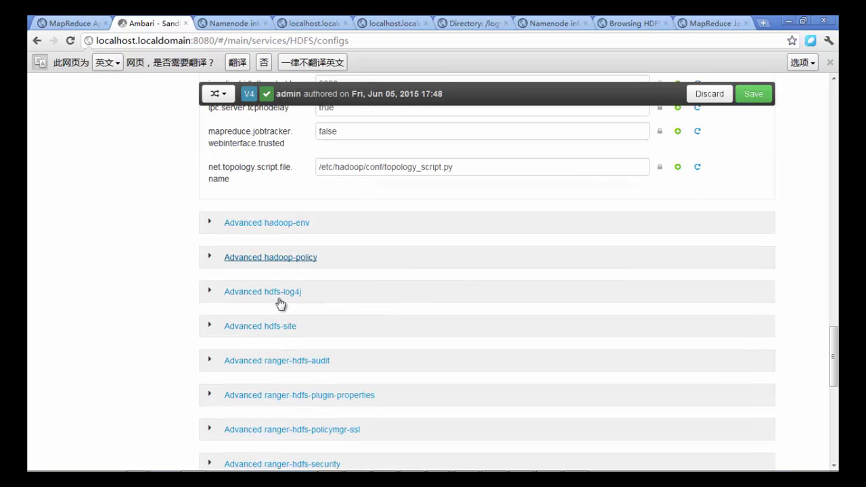
Expand the Advanced hdfs-site section and look through its properties and the remaining advanced and custom sections.
click(274, 330)
scroll(276, 332, down, 4)
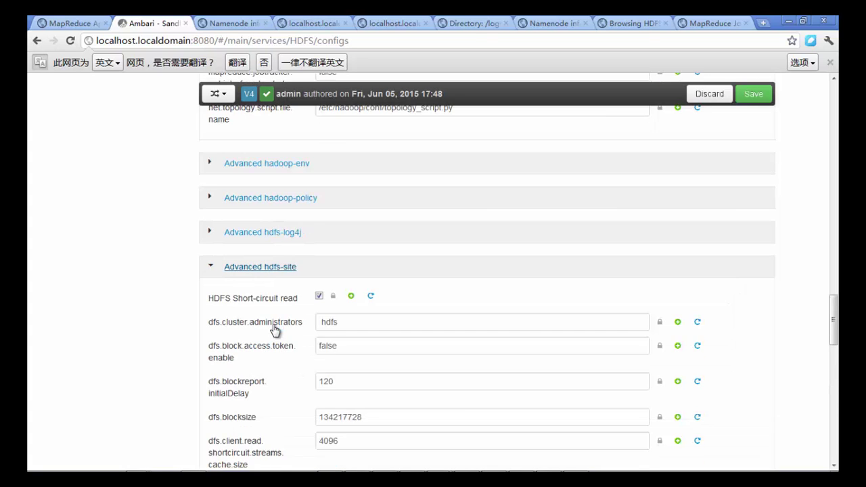
scroll(298, 346, down, 9)
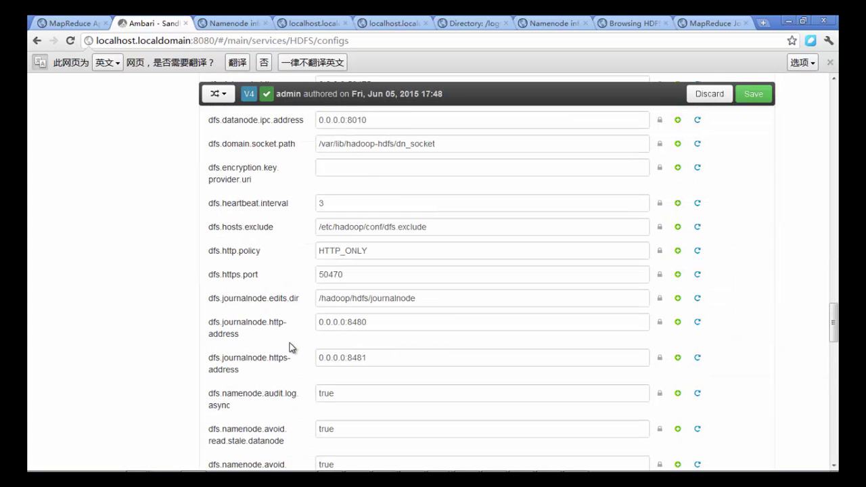
scroll(291, 348, down, 11)
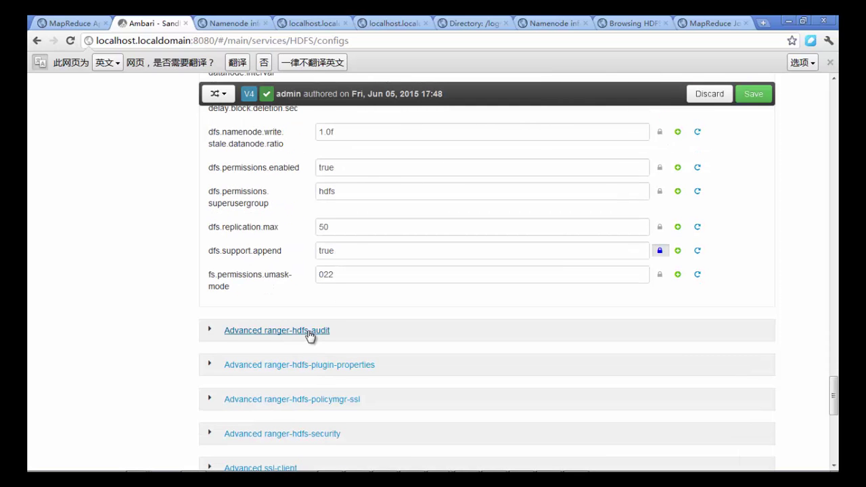
scroll(369, 349, down, 8)
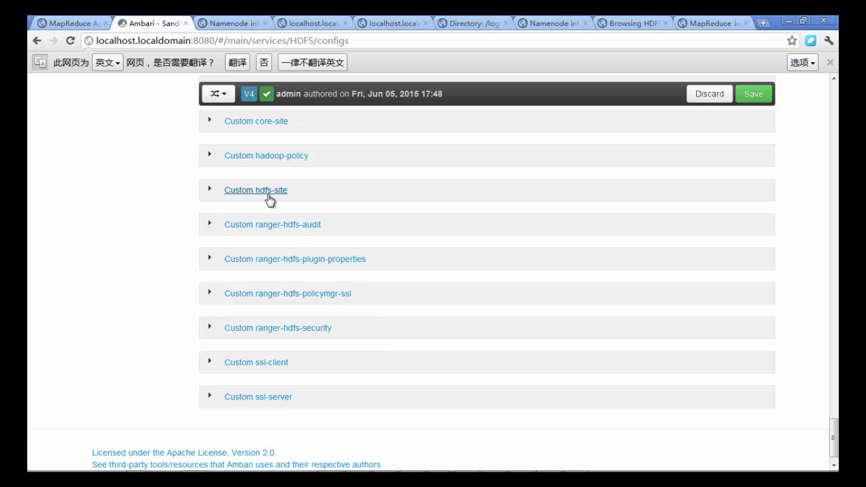
View the configuration group override dialog for dfs.namenode.secondary.http-address and close it without creating a group.
scroll(427, 269, up, 10)
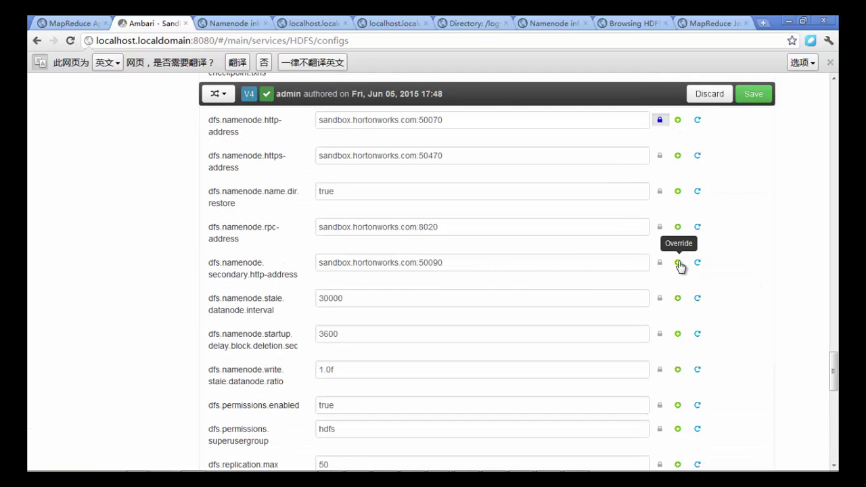
click(677, 263)
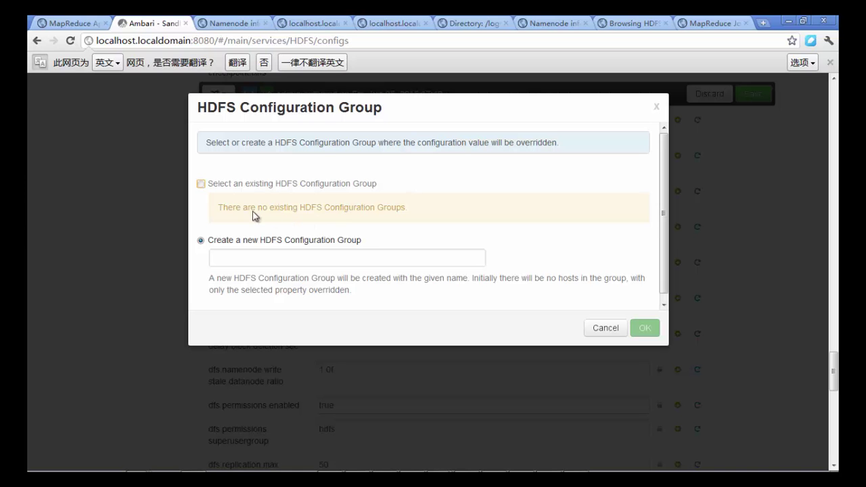
click(655, 111)
Examine the existing and new configuration group options for overriding dfs.namenode.audit.log.async, and dismiss the dialog.
scroll(672, 197, up, 5)
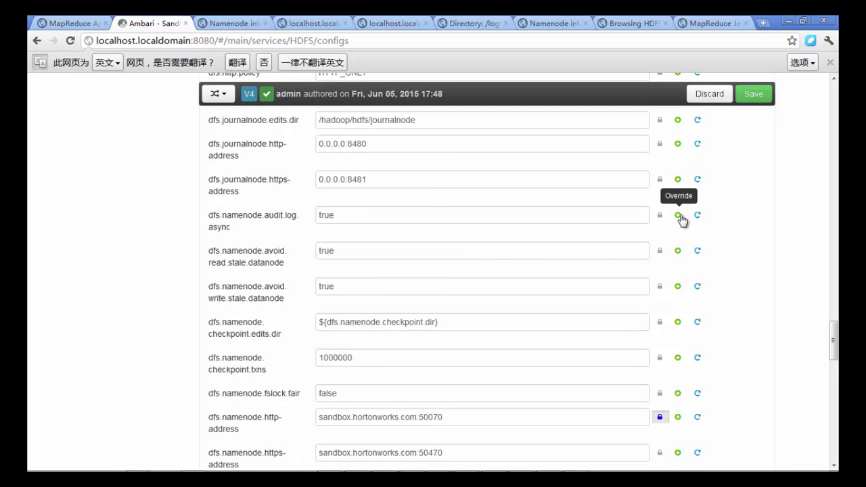
click(678, 216)
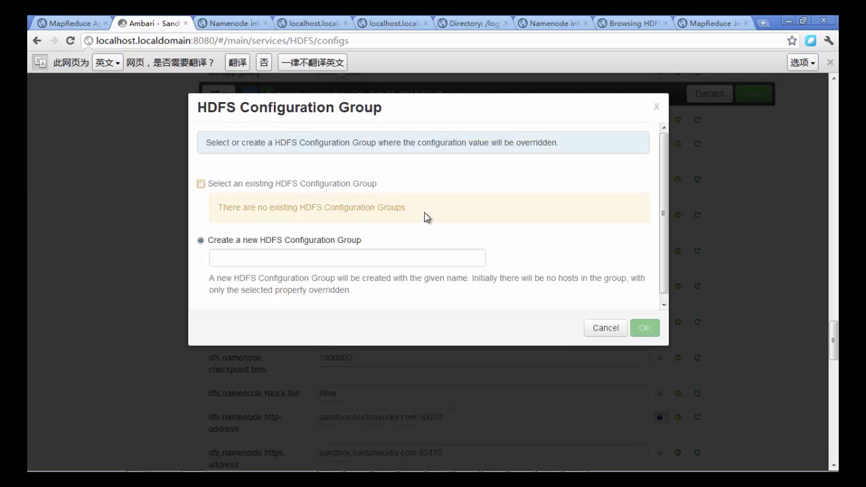
drag(427, 217, 200, 207)
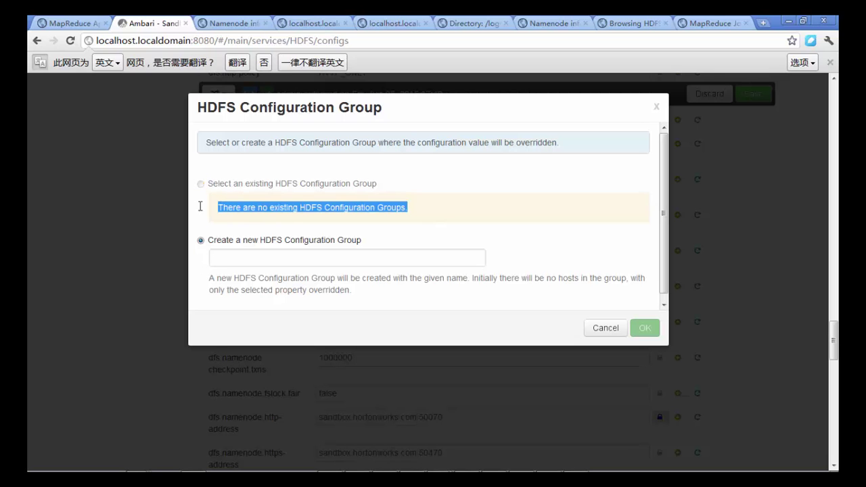
click(307, 222)
click(243, 263)
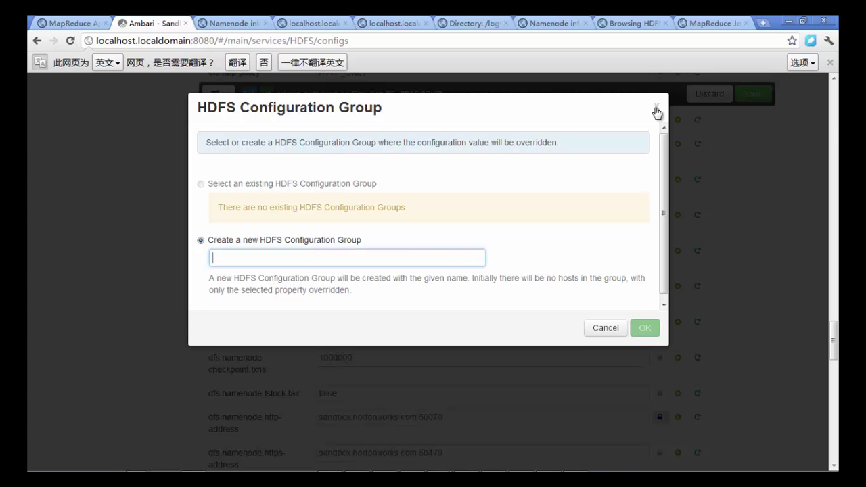
key(Escape)
Examine the dfs.cluster.administrators and dfs.blocksize properties and their descriptions in the Advanced hdfs-site section.
scroll(590, 219, up, 3)
scroll(591, 218, up, 5)
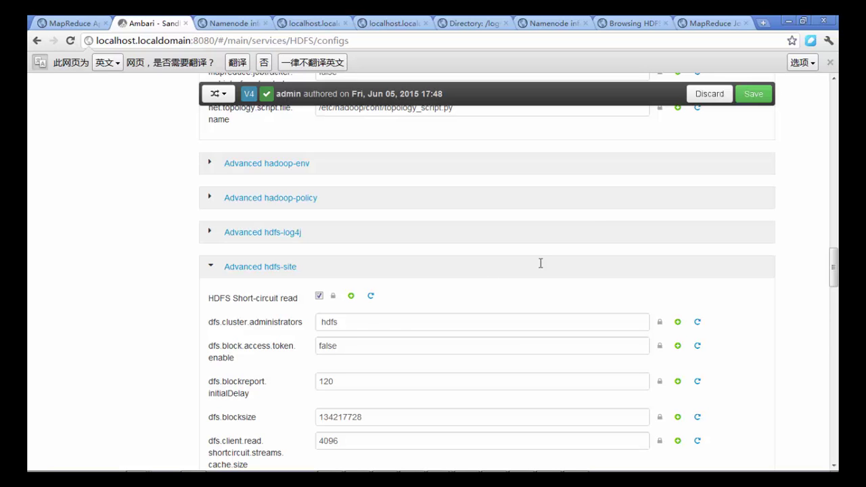
mouse_move(324, 324)
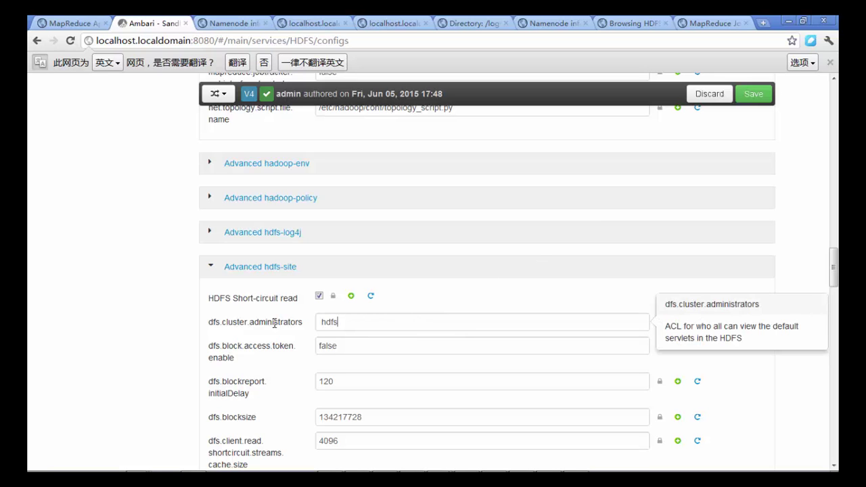
key(ctrl+a)
scroll(264, 326, down, 1)
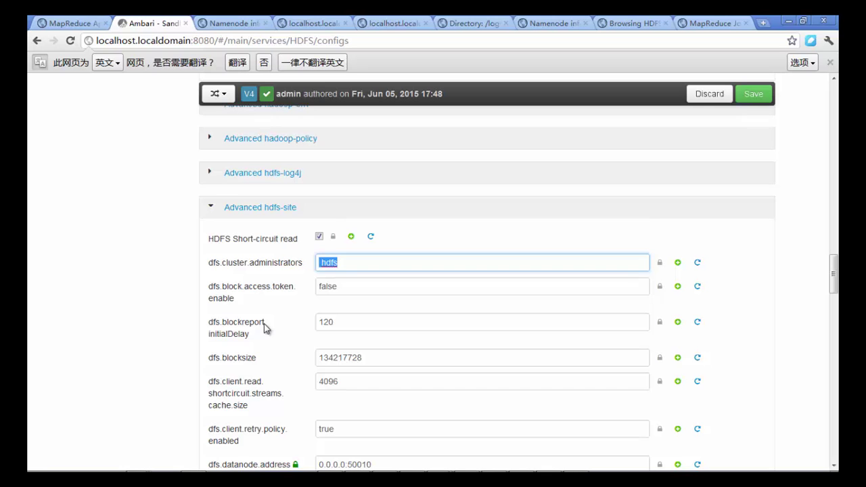
scroll(264, 326, down, 1)
mouse_move(370, 297)
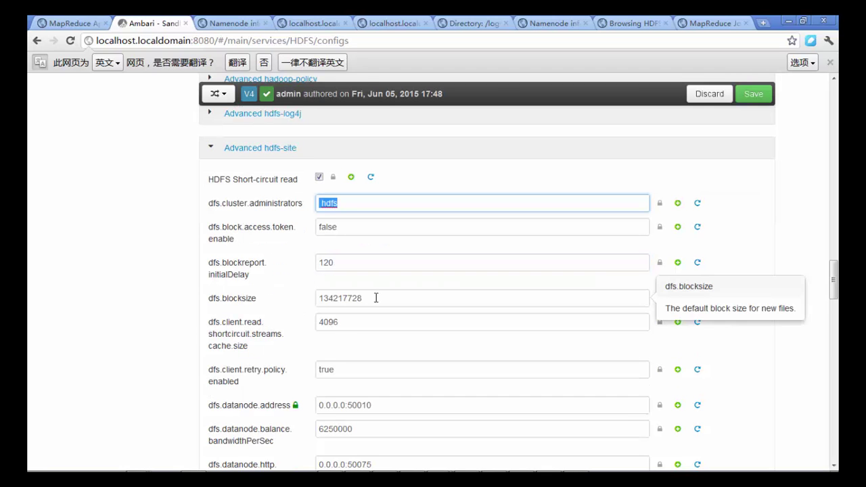
Examine the dfs.blocksize value and the datanode, journalnode and namenode properties below it in the Advanced hdfs-site section.
double_click(342, 301)
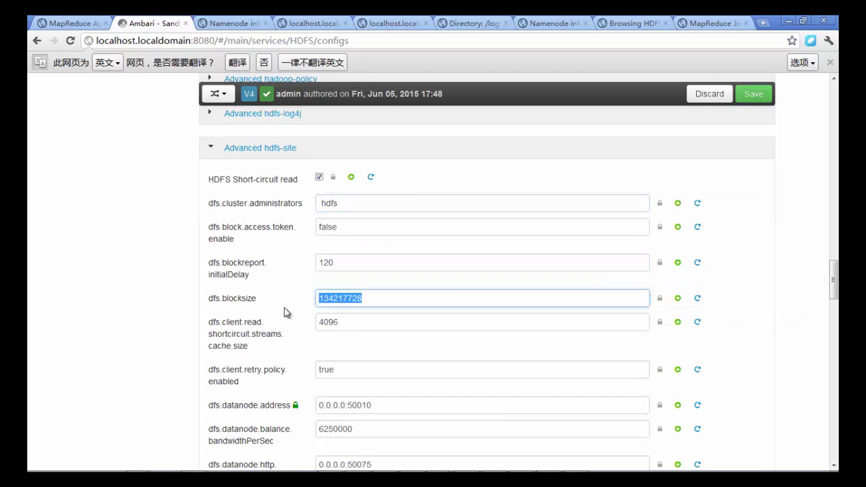
scroll(284, 312, down, 1)
scroll(287, 312, down, 1)
scroll(285, 312, down, 3)
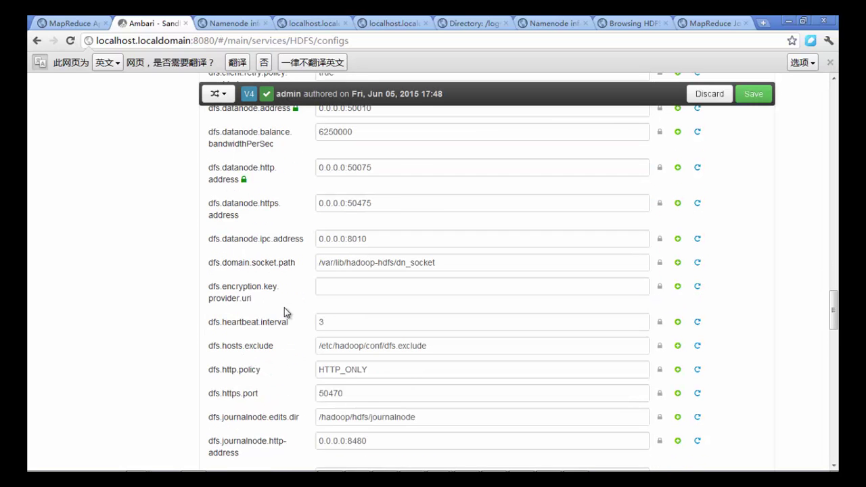
scroll(285, 312, down, 1)
mouse_move(371, 335)
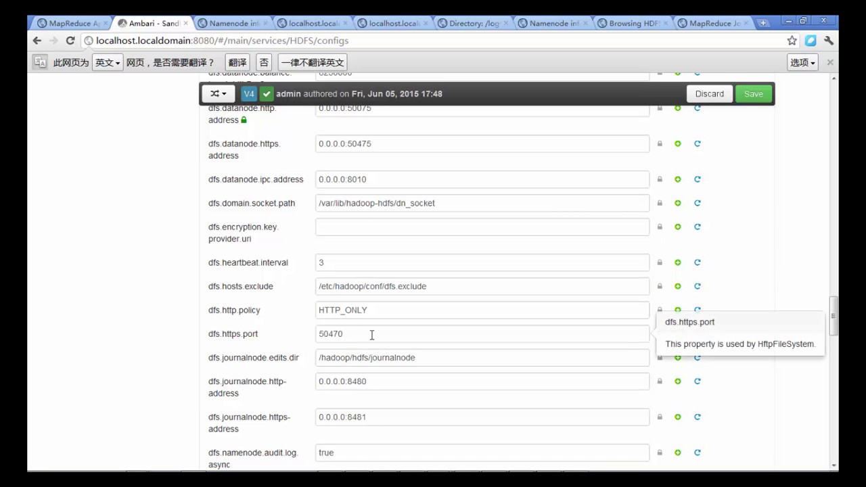
scroll(270, 335, down, 3)
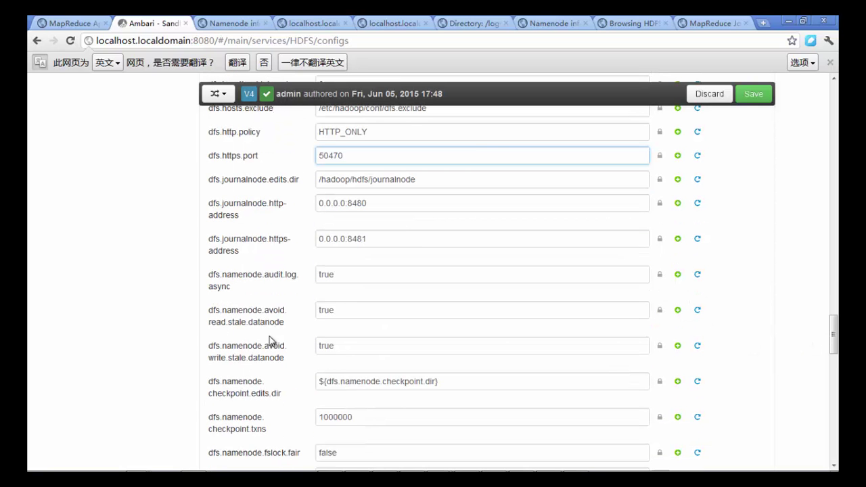
View the HDFS configuration groups manager and its new group form, and close both without creating a group.
scroll(269, 340, up, 15)
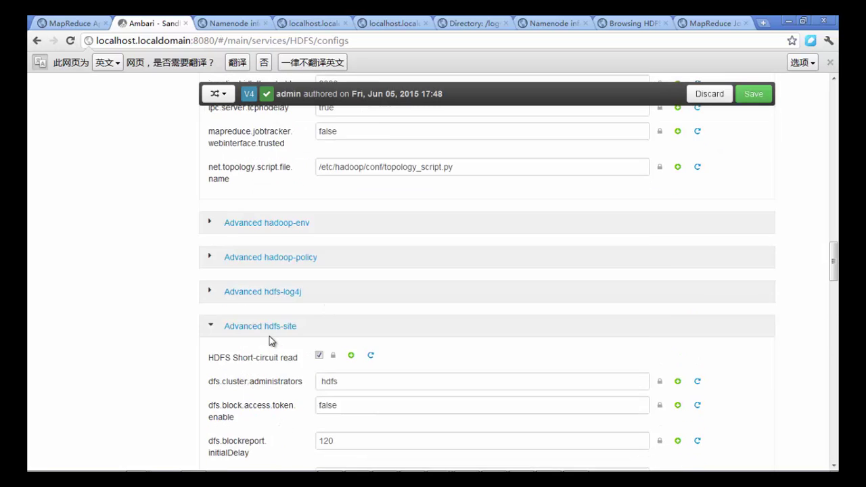
scroll(271, 332, up, 10)
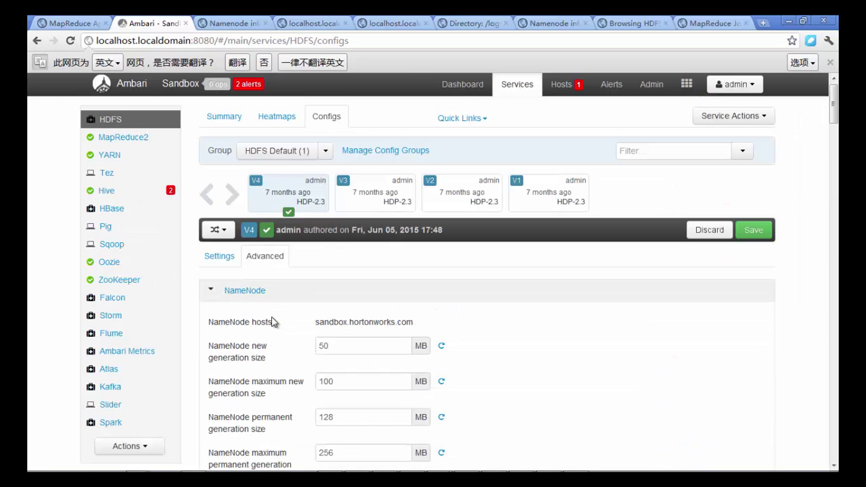
click(350, 156)
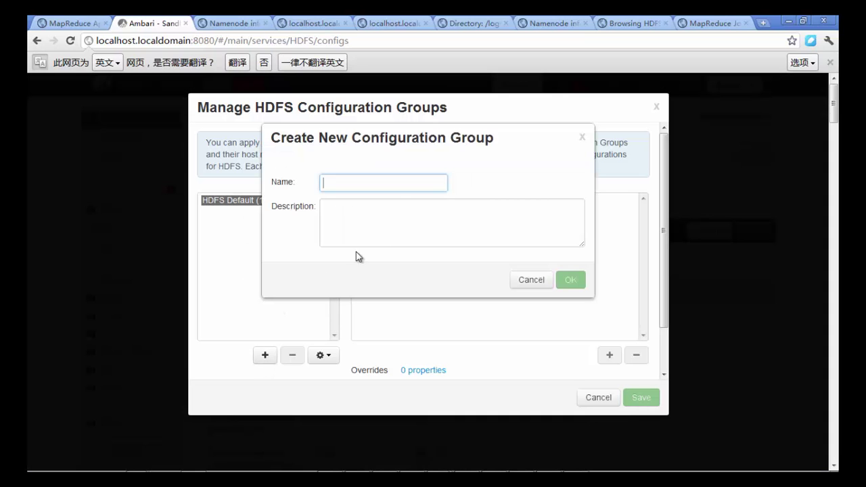
click(583, 138)
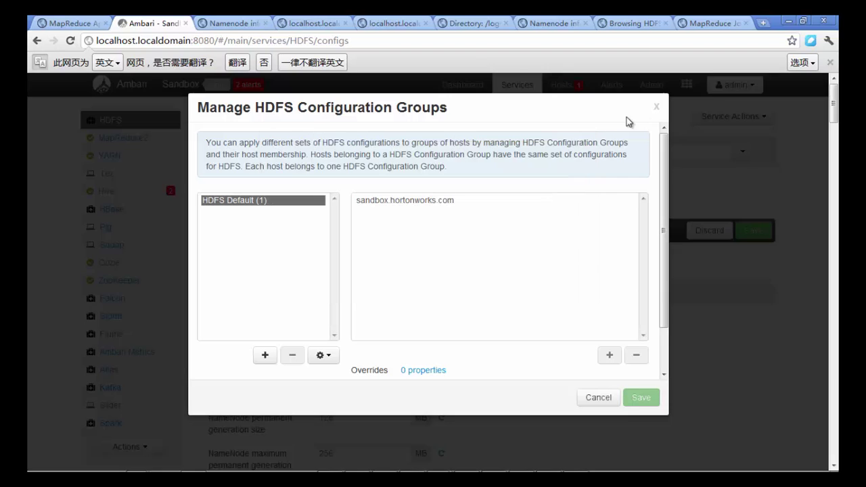
click(655, 108)
Start the HBase service without turning off its maintenance mode, and dismiss the background operations list.
click(125, 215)
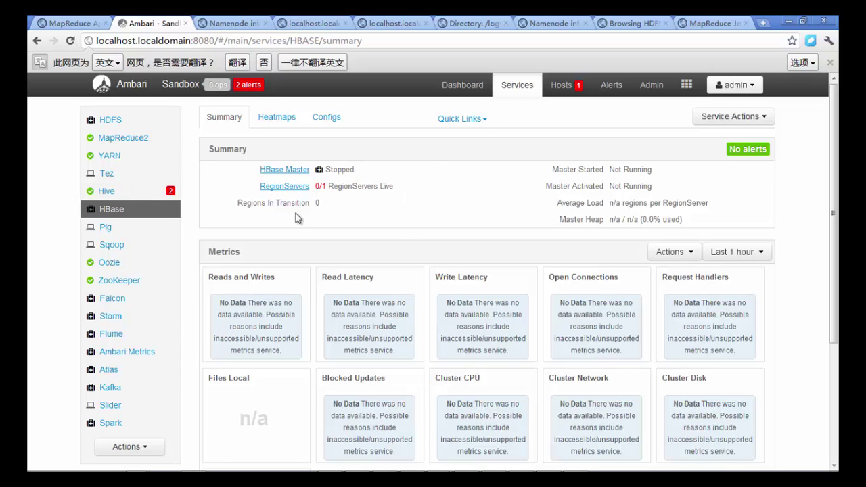
click(763, 117)
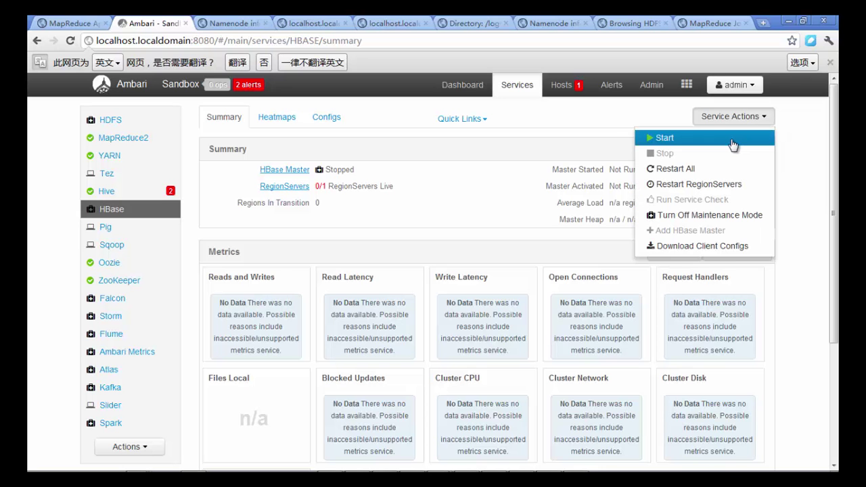
click(734, 143)
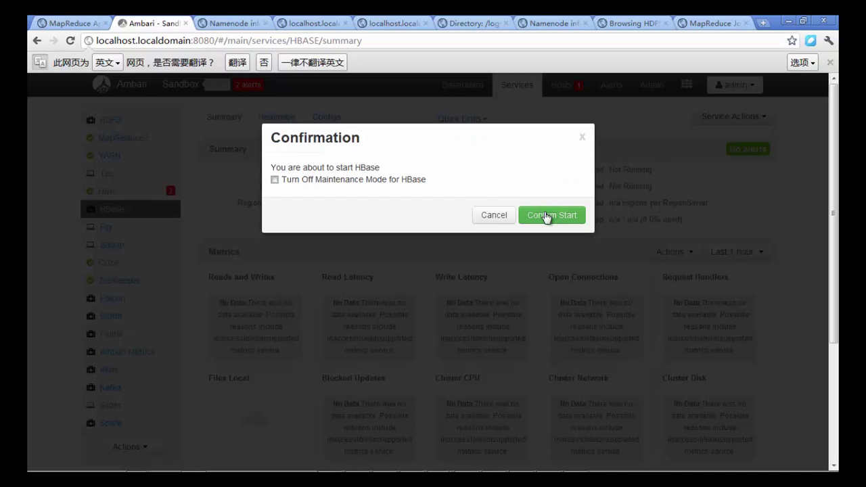
click(547, 215)
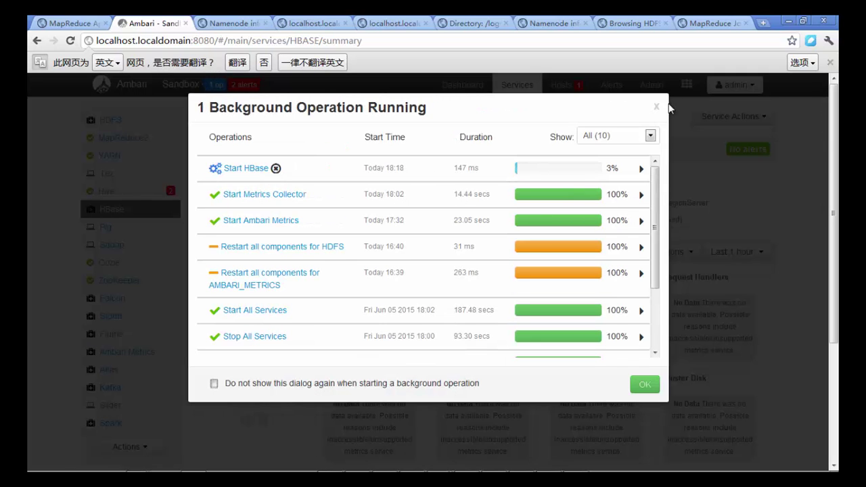
click(656, 109)
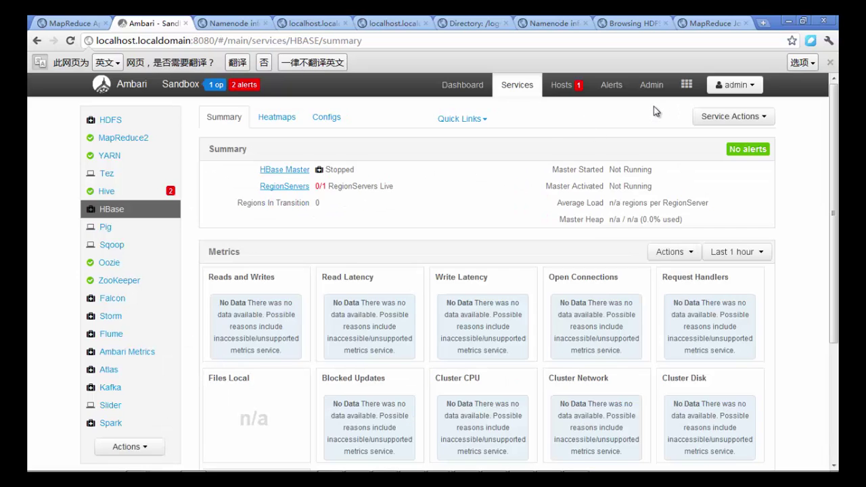
Go from the HBase RegionServers to the sandbox.hortonworks.com host summary and look through its component list and statuses.
click(286, 191)
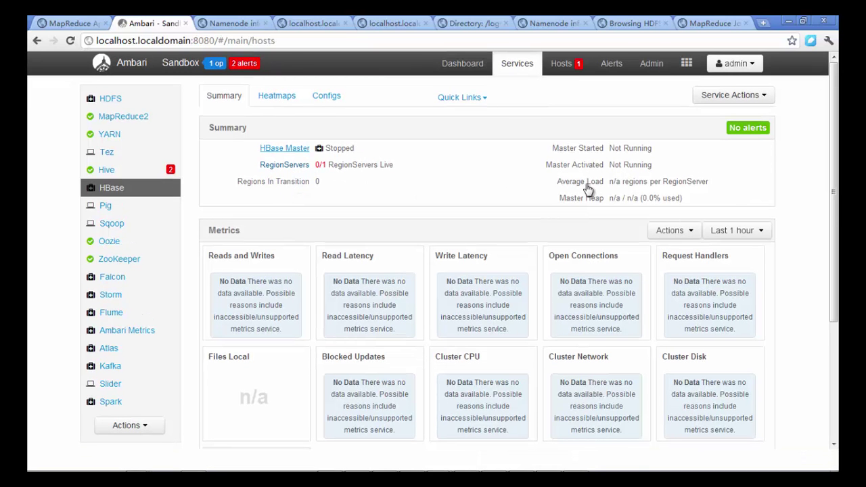
click(271, 166)
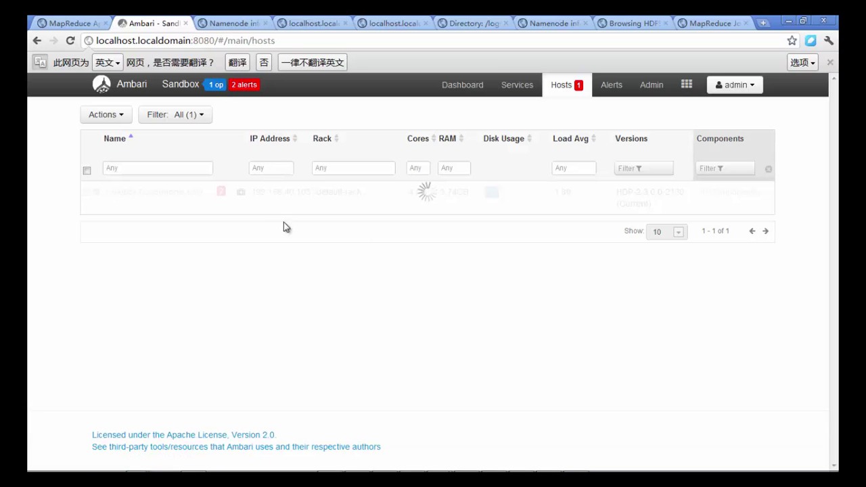
click(157, 193)
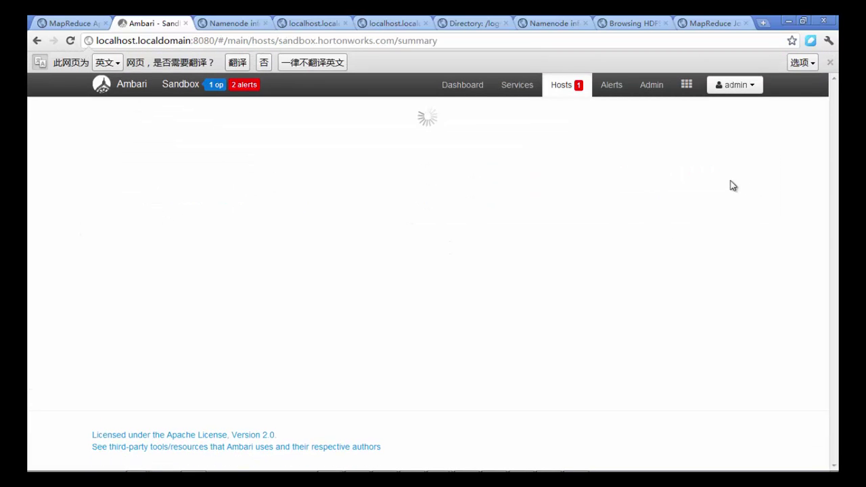
scroll(195, 274, down, 2)
scroll(195, 275, up, 2)
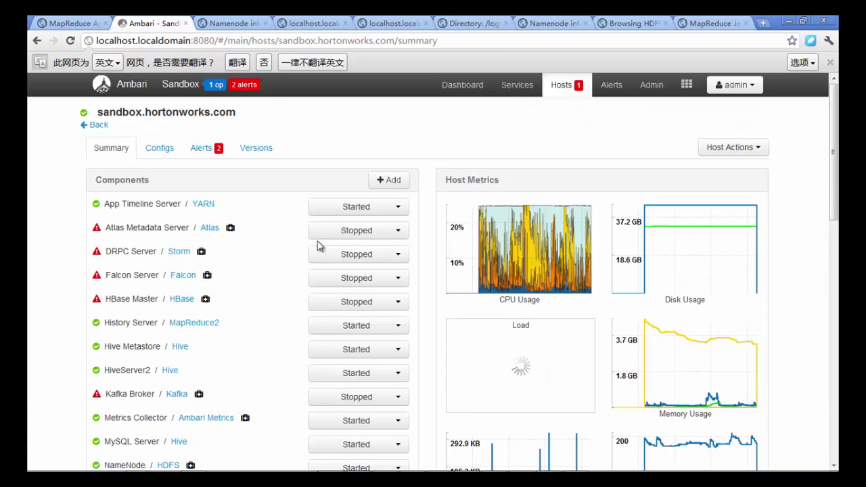
scroll(501, 206, down, 5)
scroll(817, 397, up, 3)
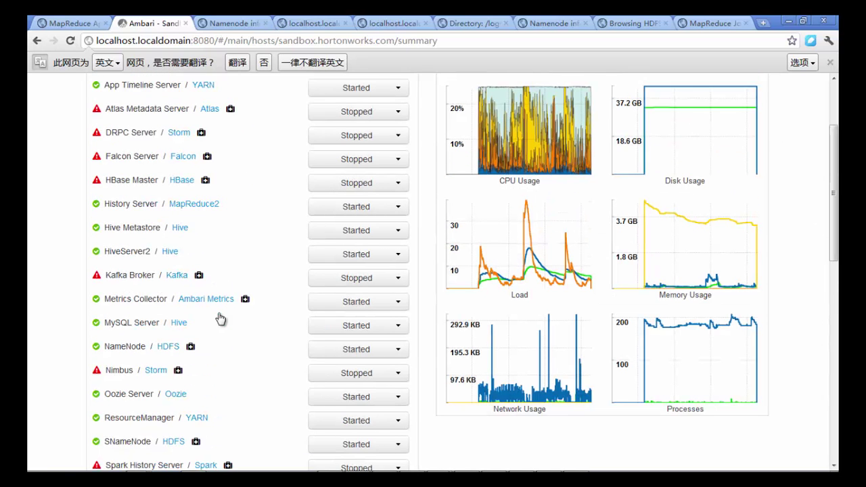
scroll(106, 226, down, 1)
scroll(131, 243, up, 2)
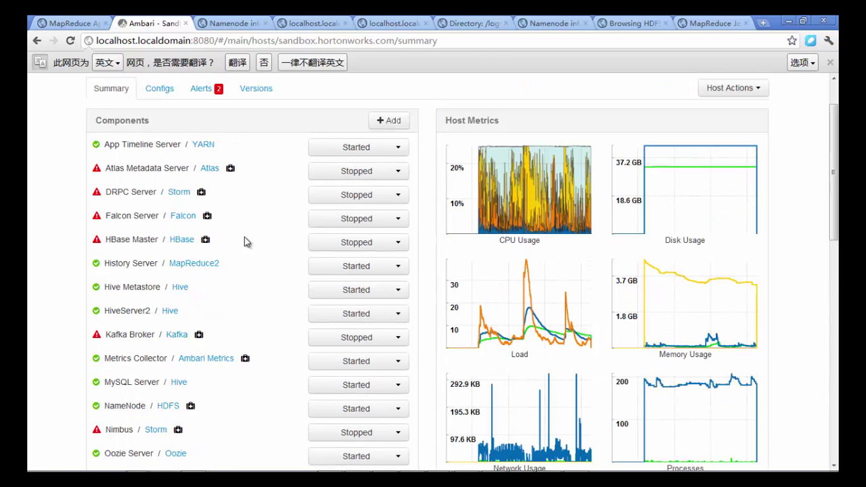
Start the HBase Master component on the sandbox host and dismiss the background operations list.
click(373, 245)
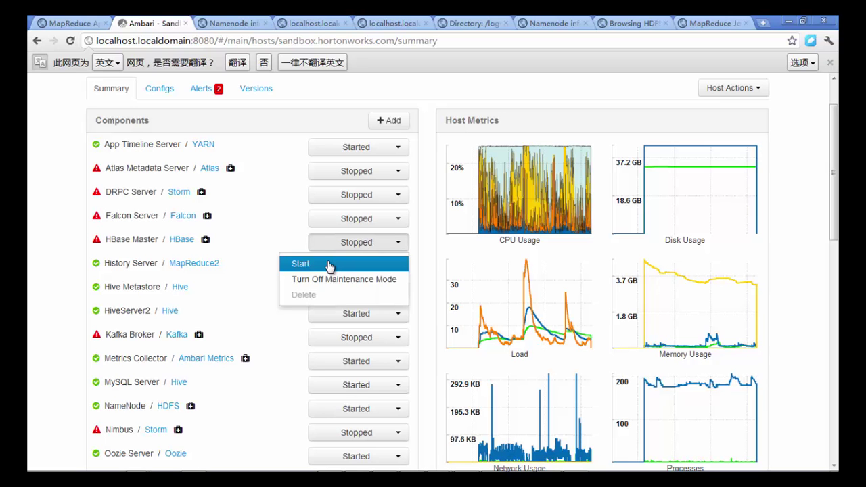
click(329, 265)
click(572, 207)
scroll(561, 304, down, 2)
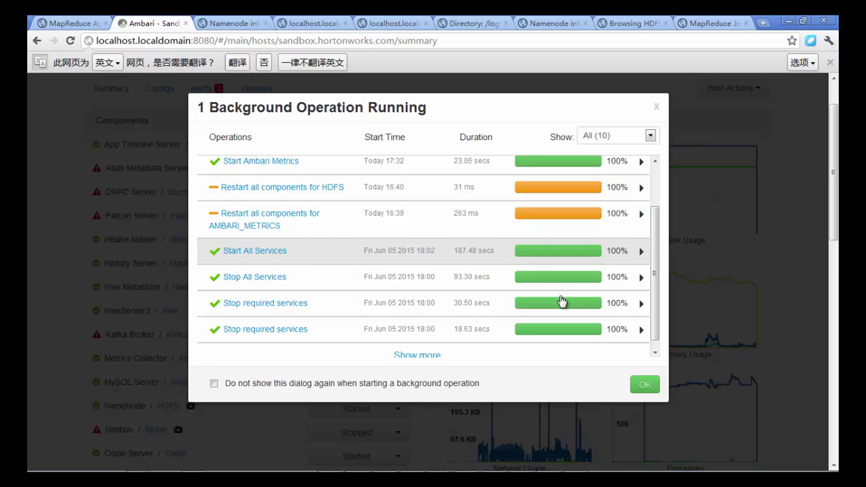
click(656, 111)
Start the HBase RegionServer component on the sandbox host and dismiss the background operations list.
scroll(431, 284, down, 2)
scroll(431, 284, down, 4)
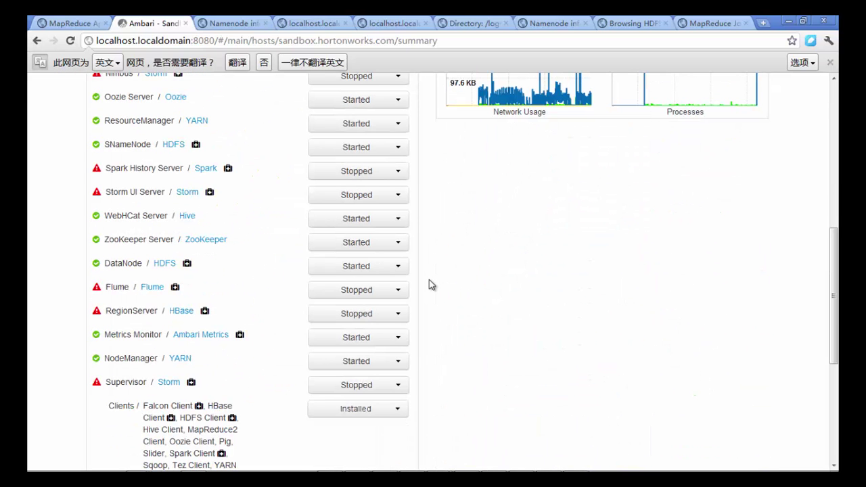
click(379, 315)
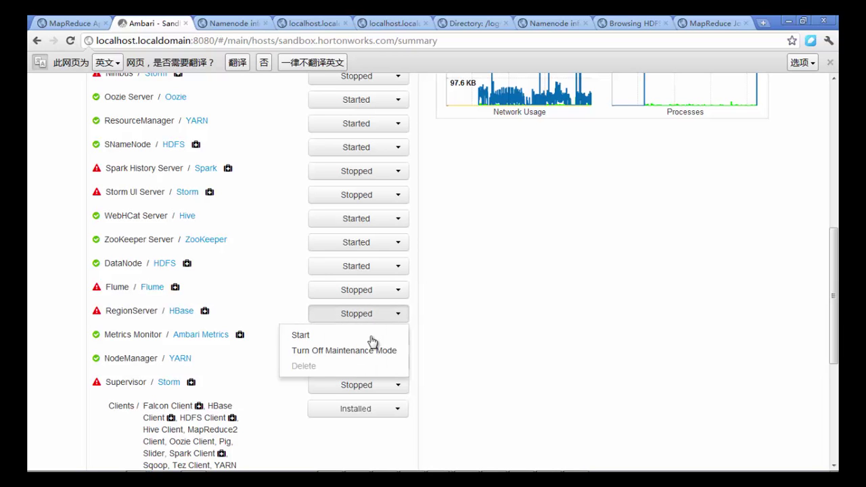
click(302, 336)
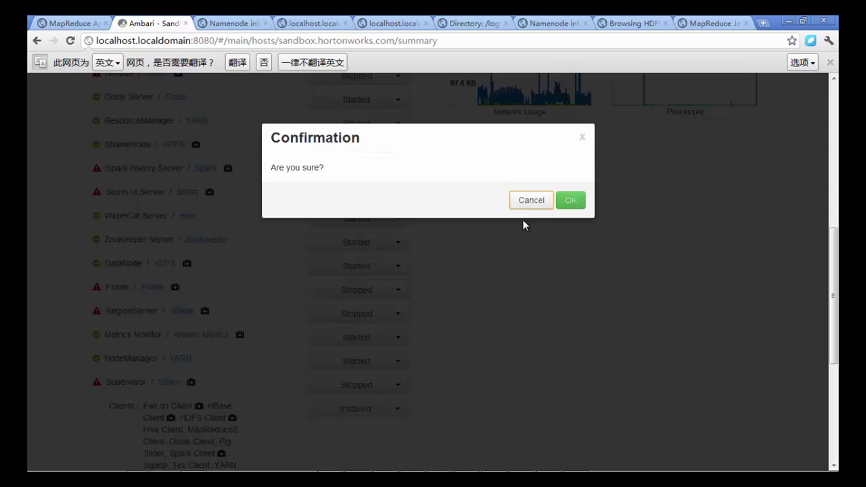
click(570, 202)
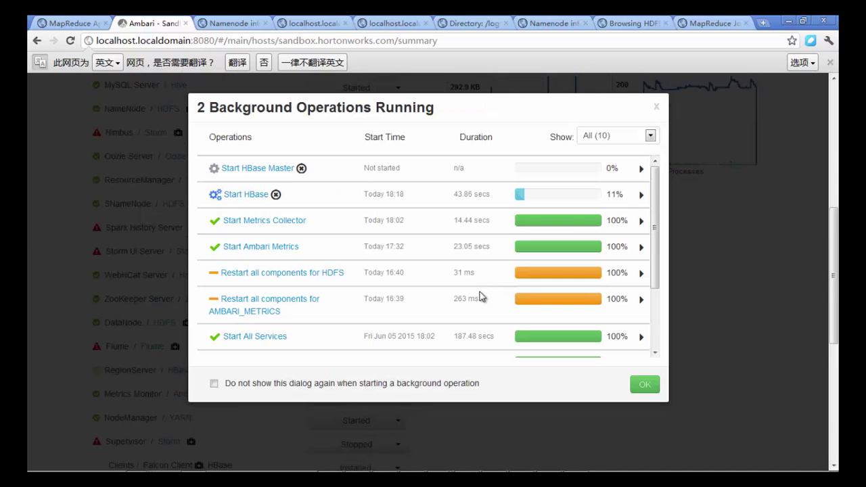
key(Escape)
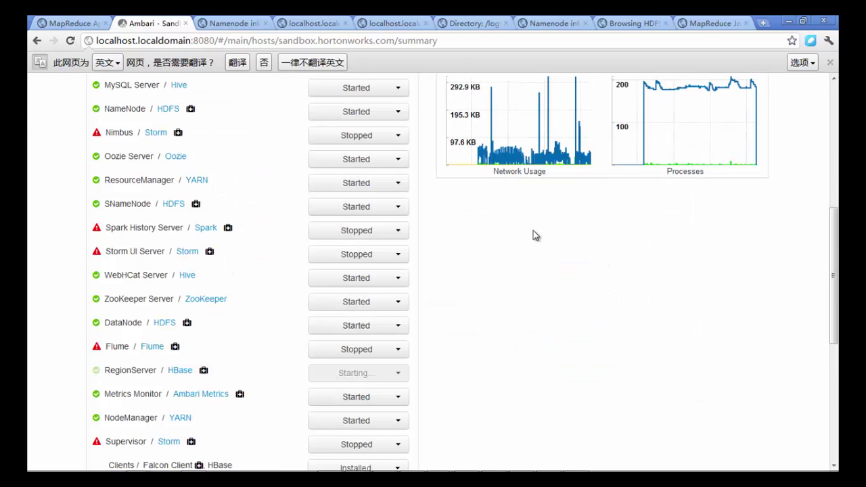
Show the running background operations and drill into the Start HBase operation's tasks on sandbox.hortonworks.com.
scroll(468, 289, up, 3)
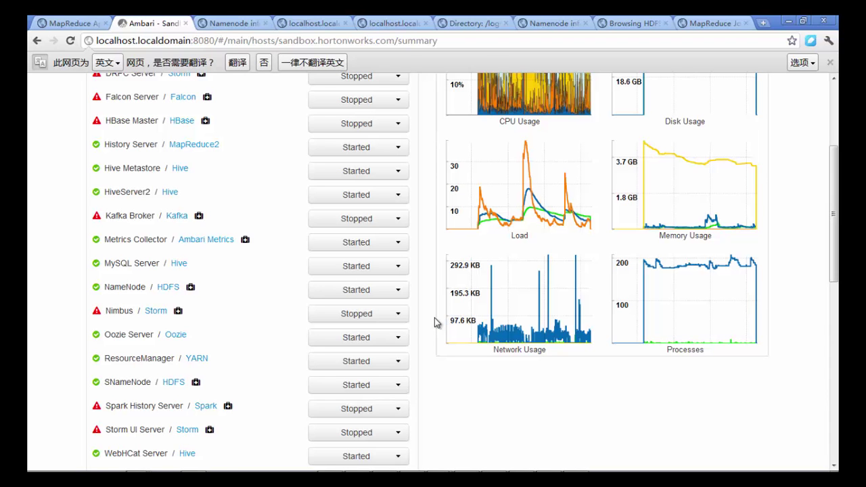
scroll(435, 322, up, 1)
scroll(435, 311, up, 1)
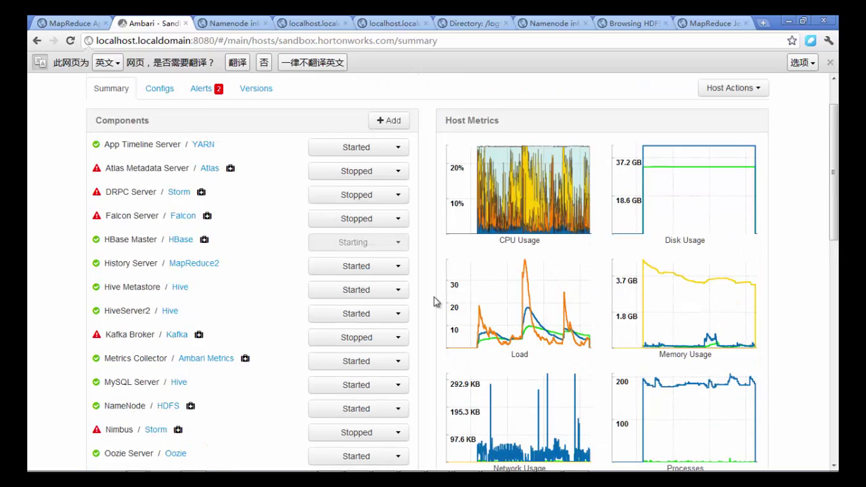
scroll(435, 302, up, 1)
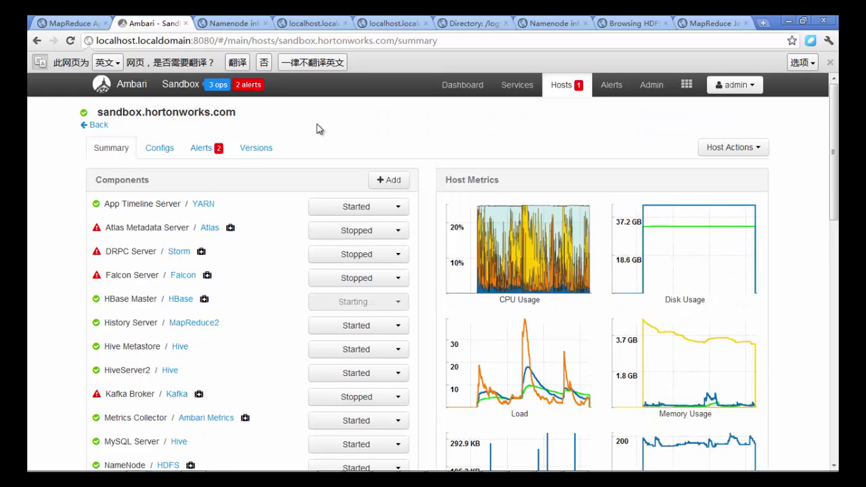
click(218, 85)
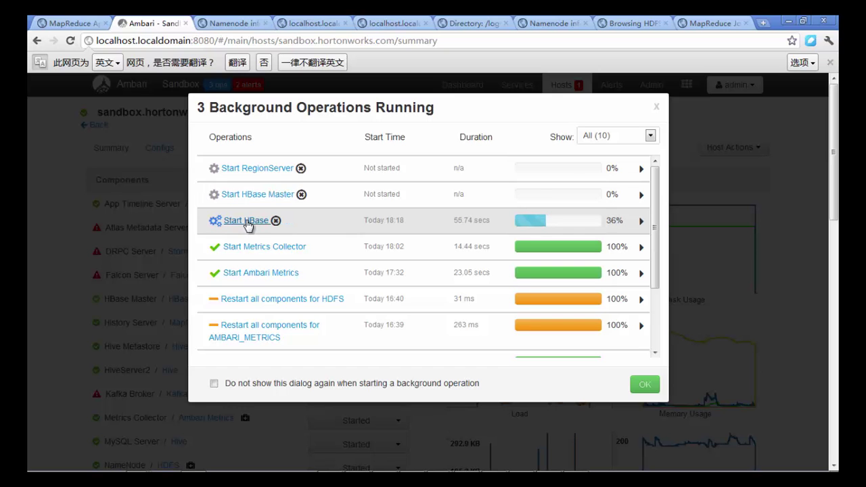
click(246, 221)
click(283, 175)
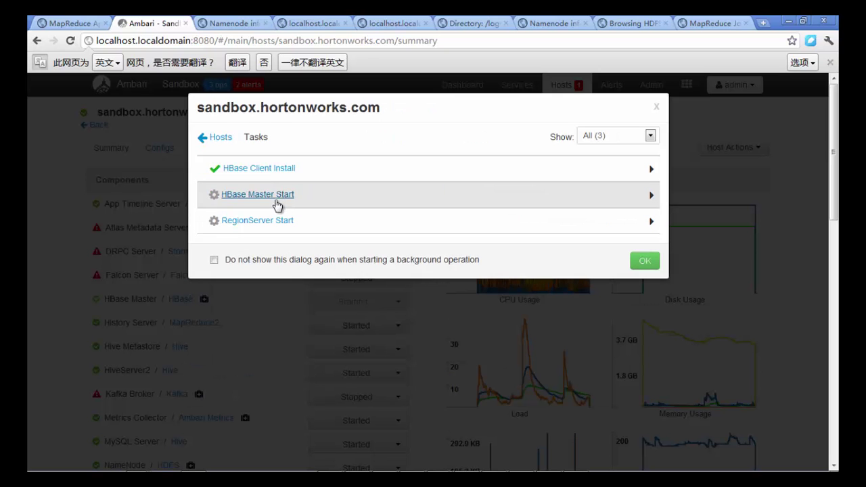
Examine the HBase Client Install task's stderr and stdout logs, and return to the host's task list.
click(272, 175)
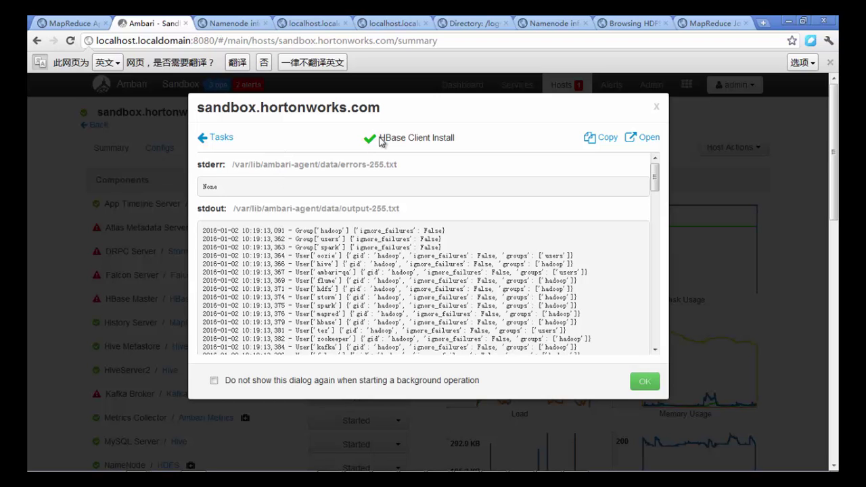
triple_click(451, 136)
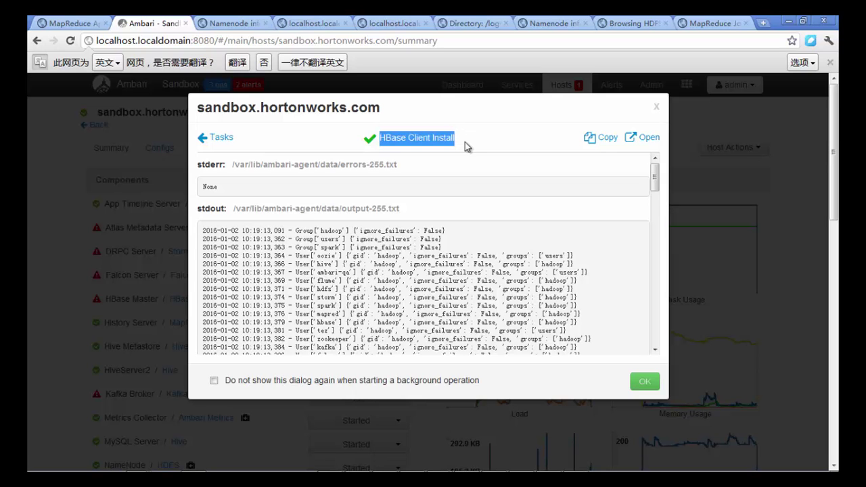
triple_click(465, 145)
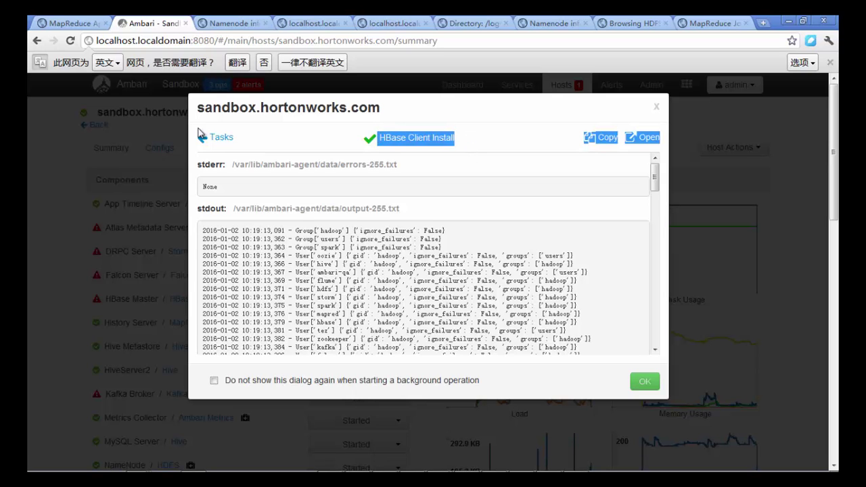
click(221, 138)
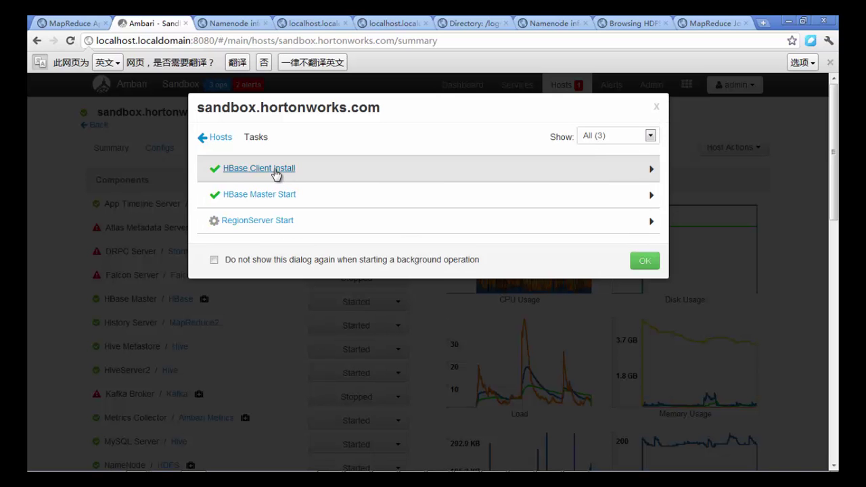
View the HBase Client Install task's log and highlight the HDP-2.3 repository entry with its base URL.
click(276, 175)
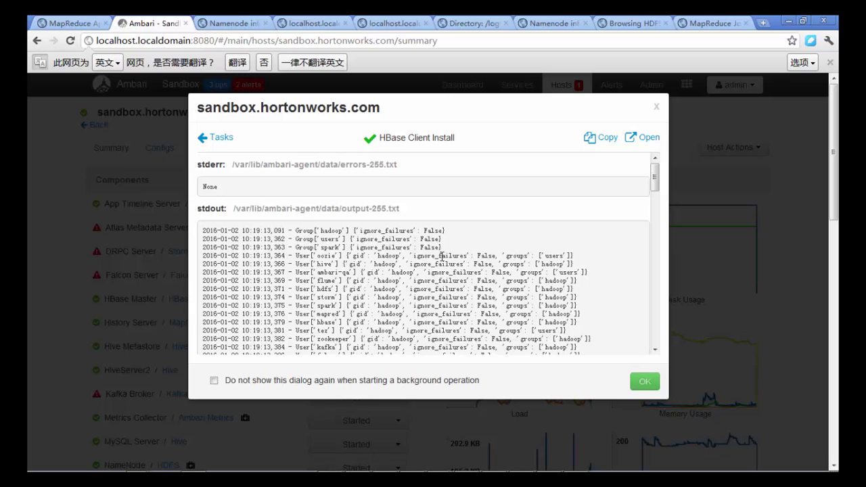
scroll(458, 254, down, 5)
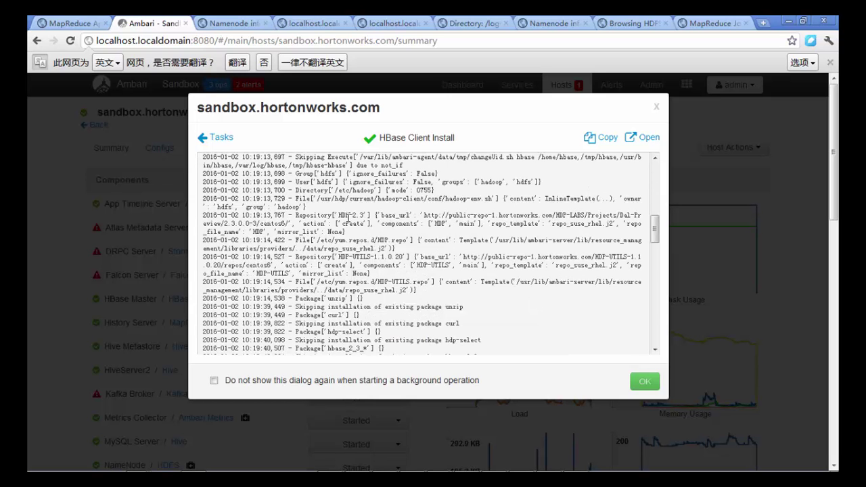
drag(340, 215, 508, 217)
drag(587, 218, 301, 226)
scroll(346, 256, down, 1)
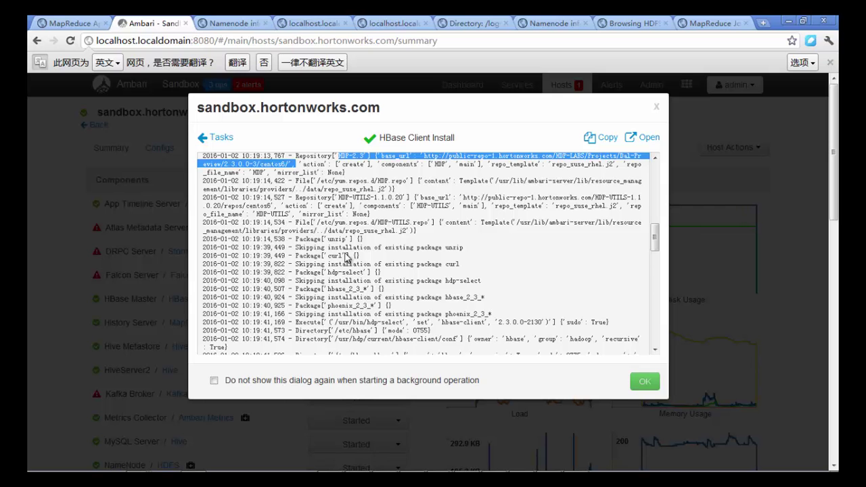
Read the rest of the HBase Client Install stdout log through its final configuration entries, and close the log.
scroll(420, 257, down, 4)
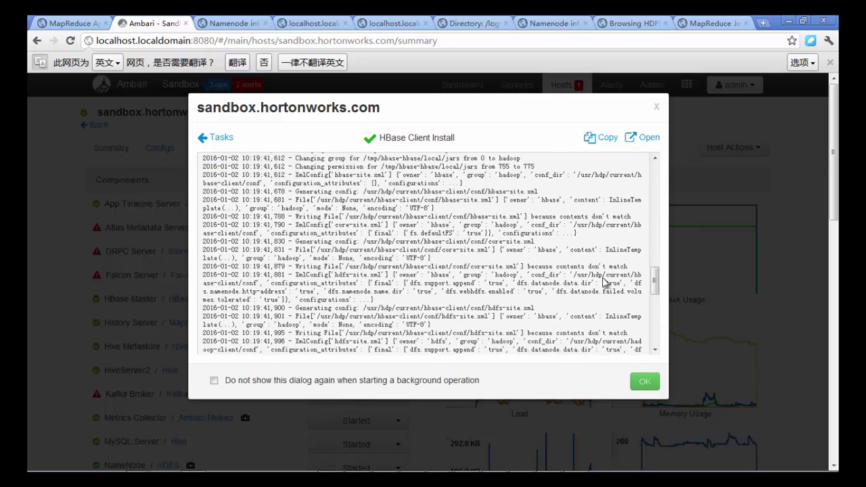
scroll(604, 282, down, 6)
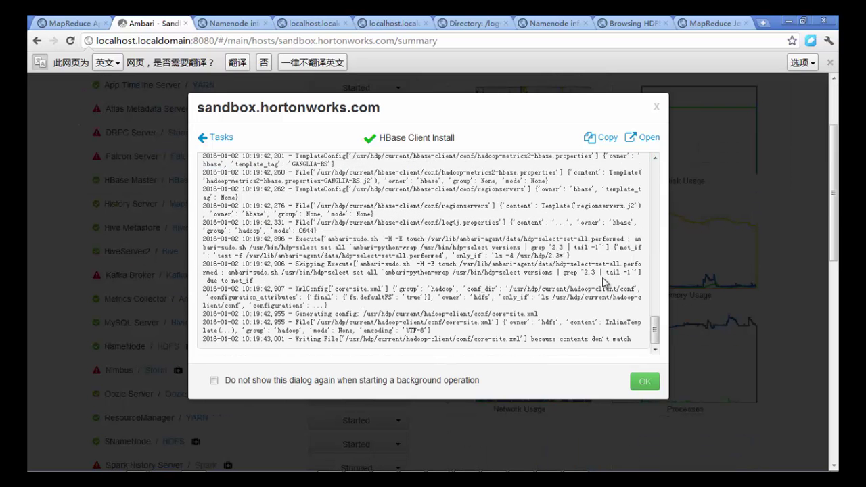
scroll(604, 283, down, 1)
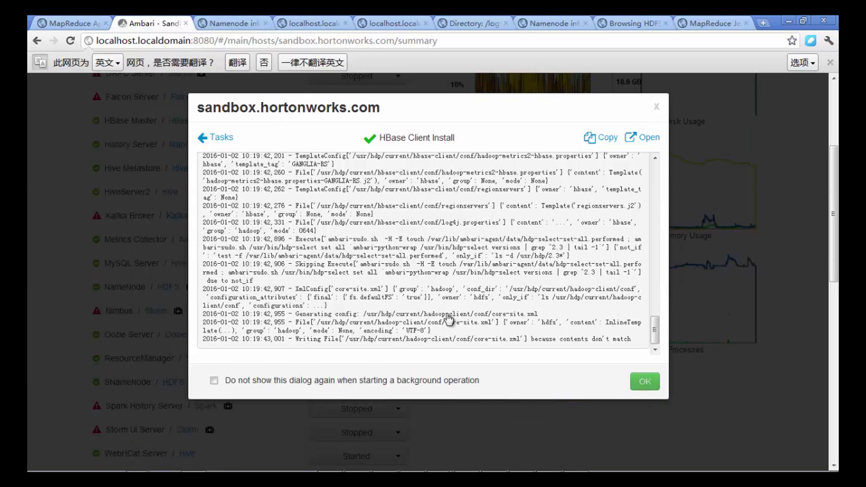
key(Escape)
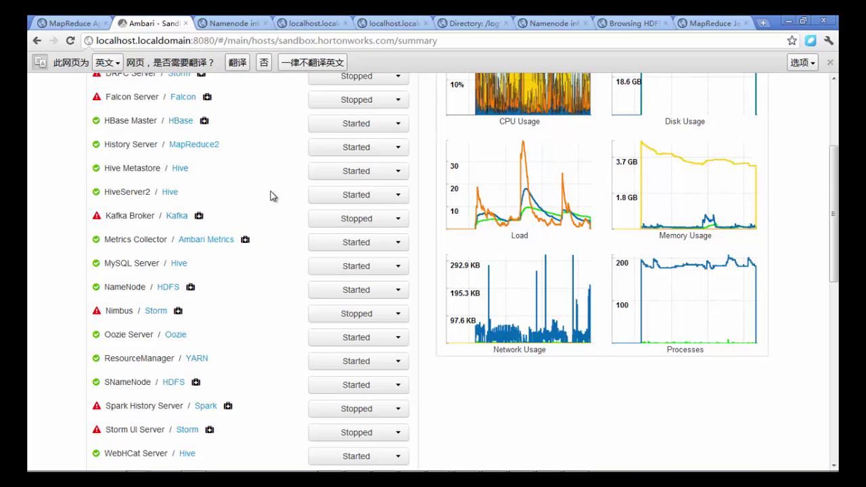
Review the component statuses on the sandbox.hortonworks.com summary page, starting from HBase Master.
scroll(270, 196, up, 3)
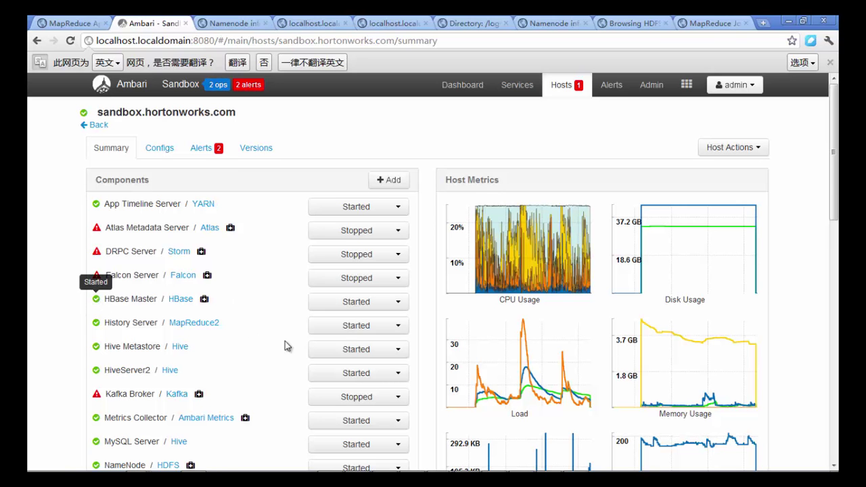
scroll(286, 345, down, 3)
scroll(285, 345, down, 6)
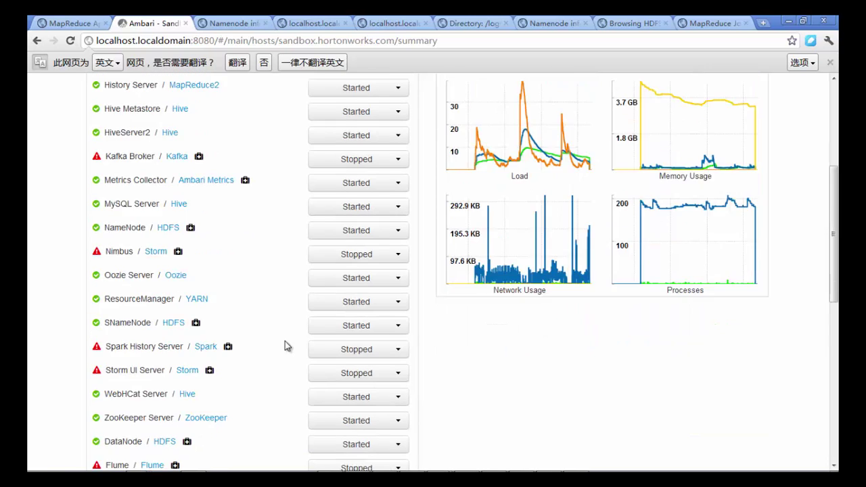
scroll(285, 346, down, 2)
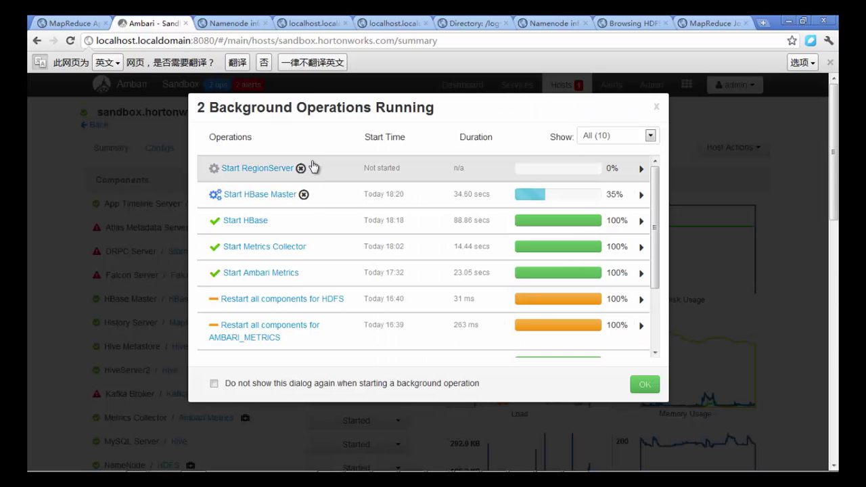
Drill into the Start HBase Master operation on sandbox.hortonworks.com, read the HBase Master Start log to its end, and close it.
click(251, 195)
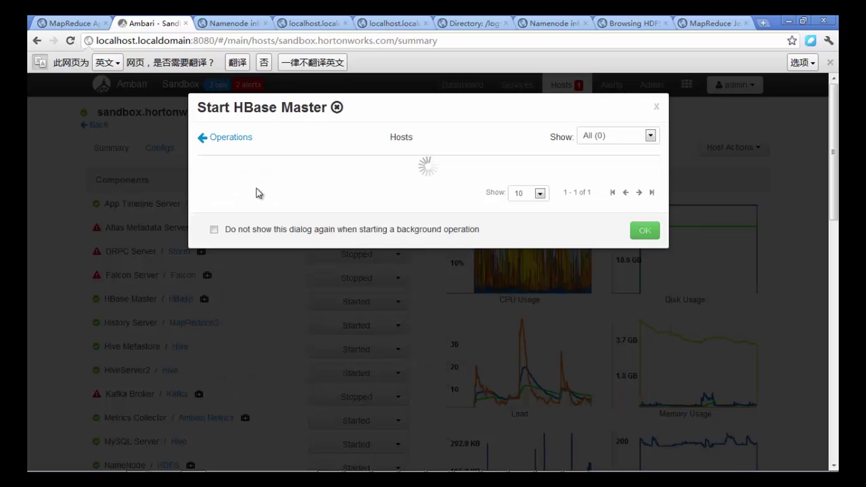
click(273, 177)
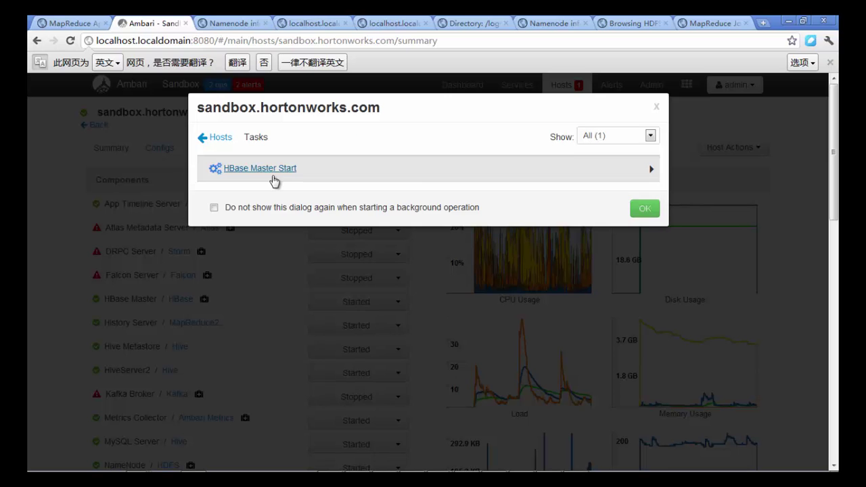
click(273, 181)
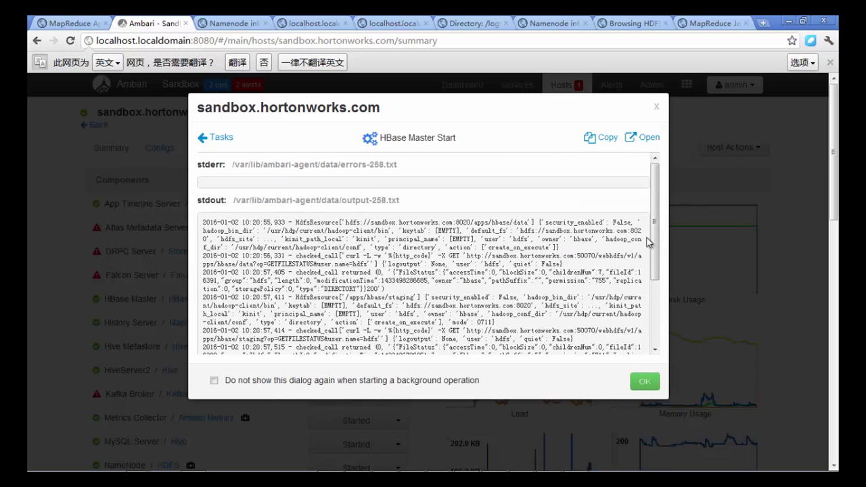
drag(654, 242, 657, 320)
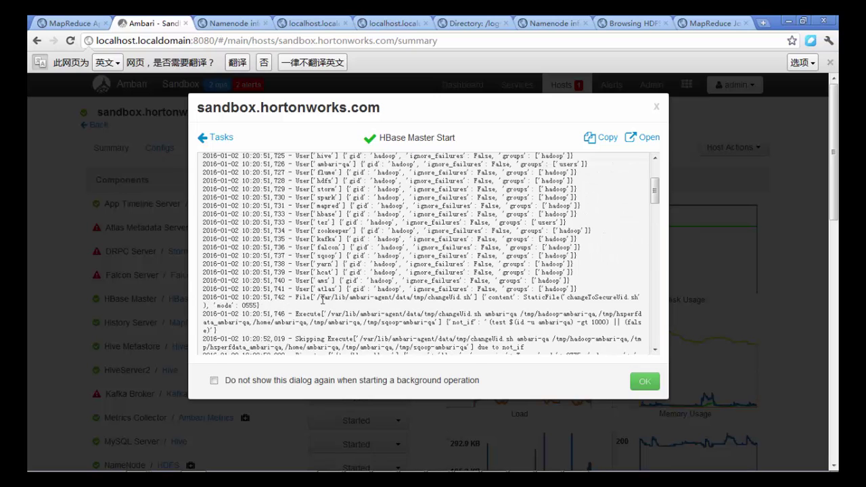
scroll(395, 275, down, 5)
drag(653, 238, 655, 330)
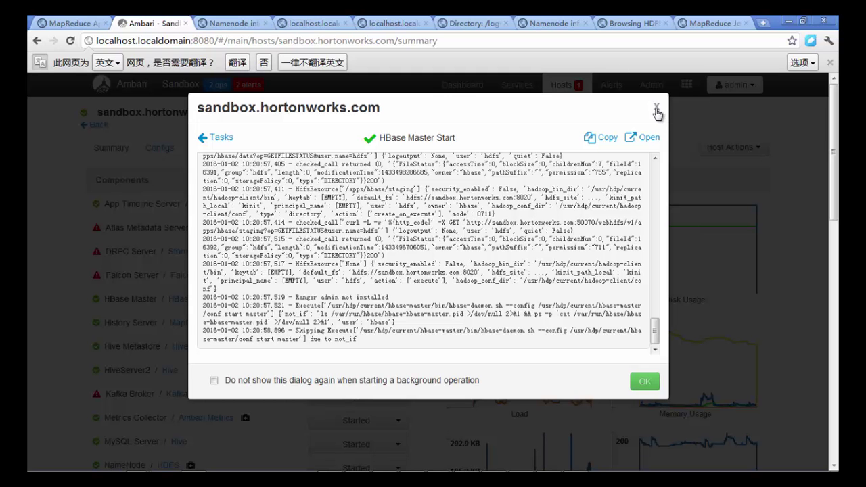
click(644, 382)
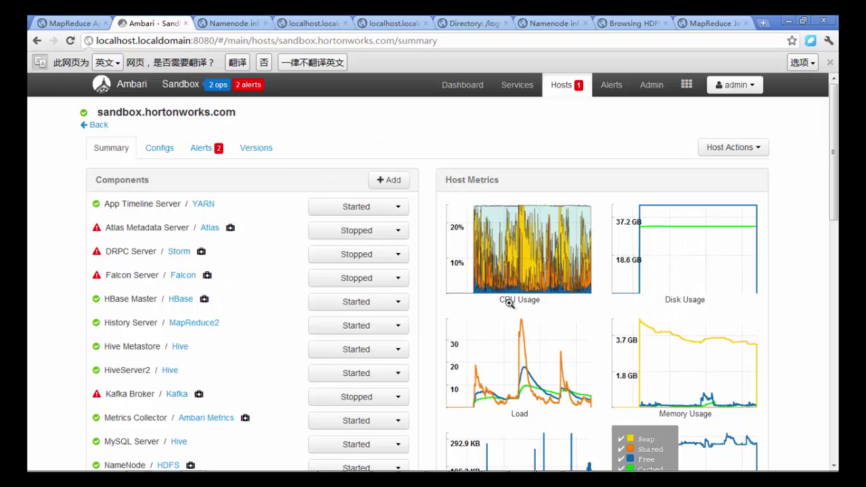
Drill into the Start RegionServer operation on sandbox.hortonworks.com and read the RegionServer Start task's log to its end.
click(215, 84)
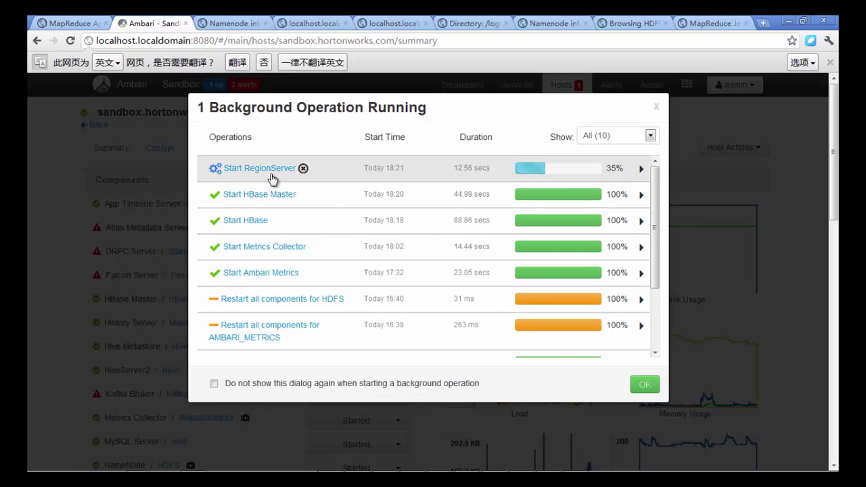
click(271, 171)
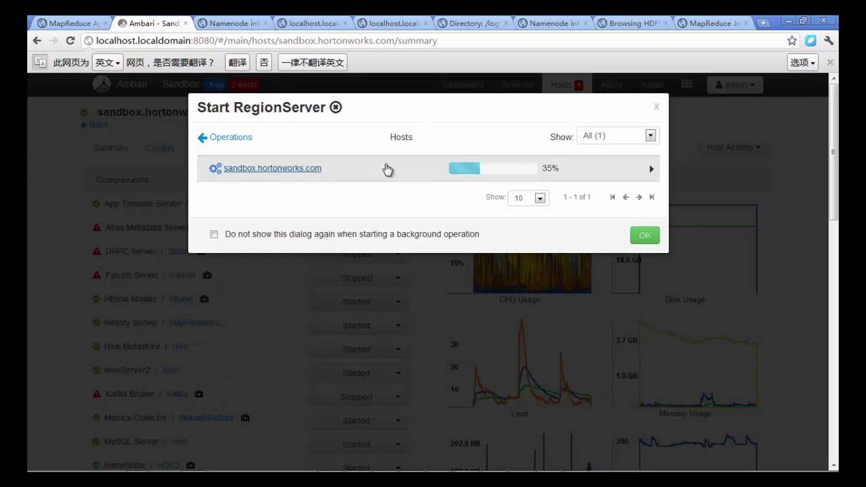
click(297, 168)
click(277, 174)
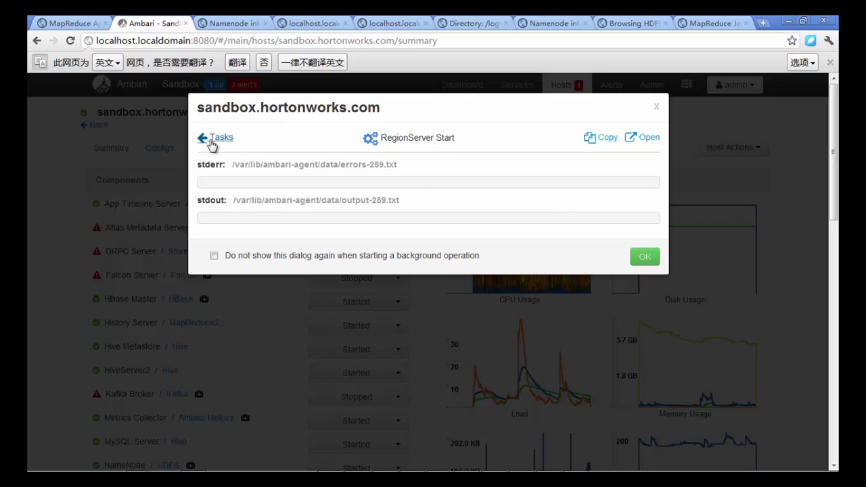
click(213, 140)
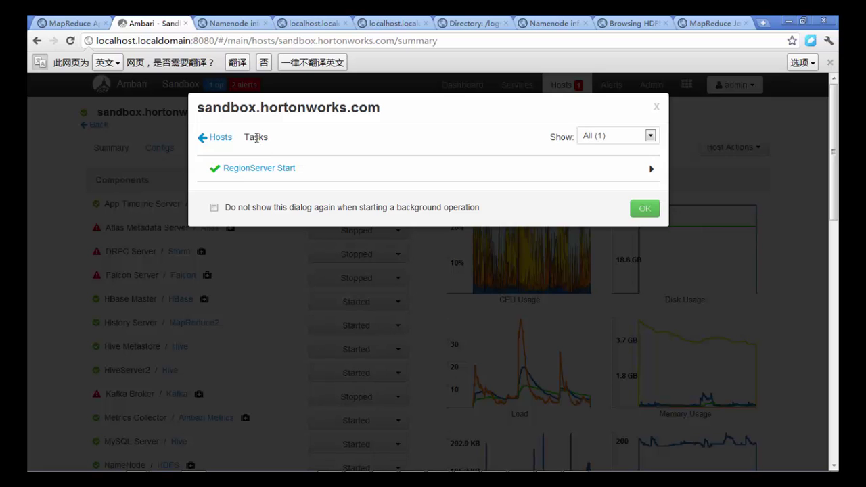
click(261, 169)
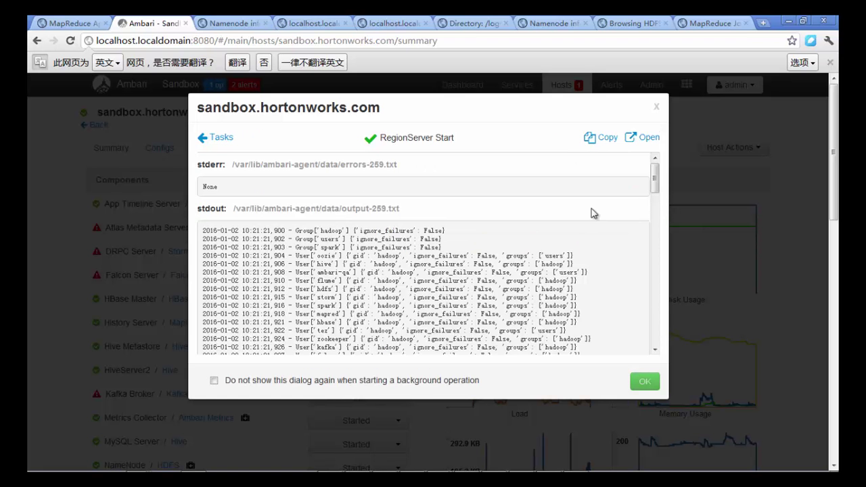
drag(655, 195, 662, 337)
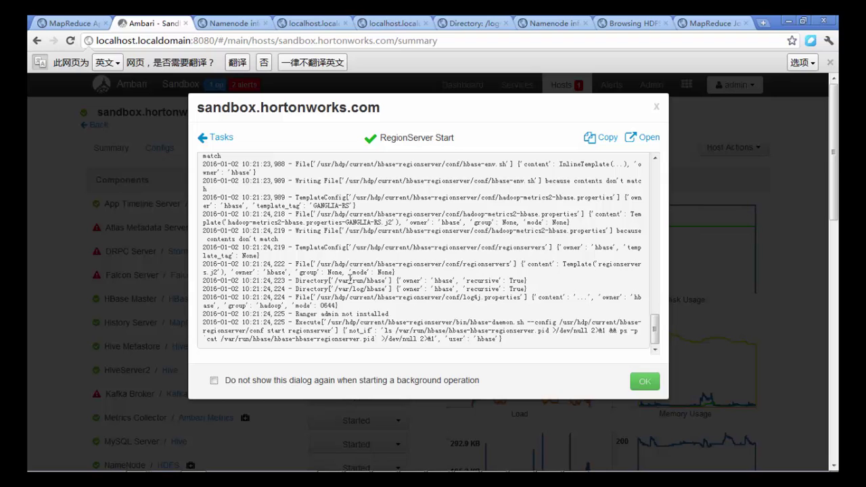
Highlight the /var/log/hbase directory and the hbase-daemon.sh start command in the RegionServer Start log, and close the log.
drag(338, 280, 388, 289)
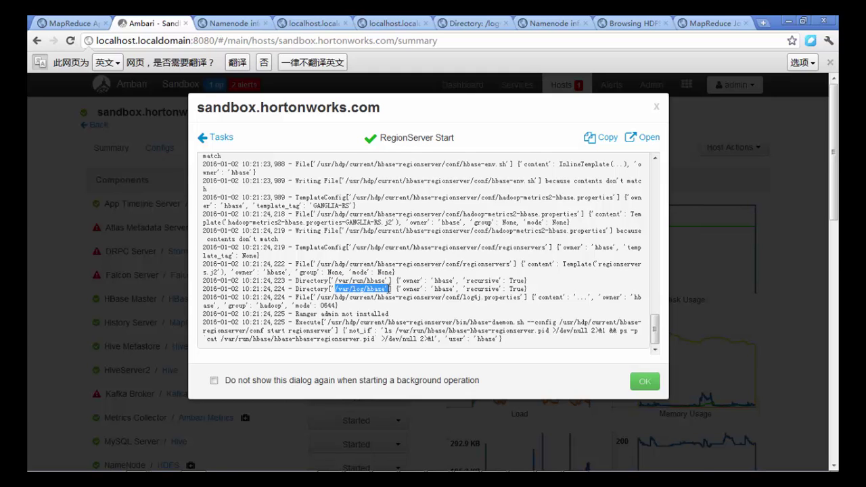
scroll(433, 284, down, 2)
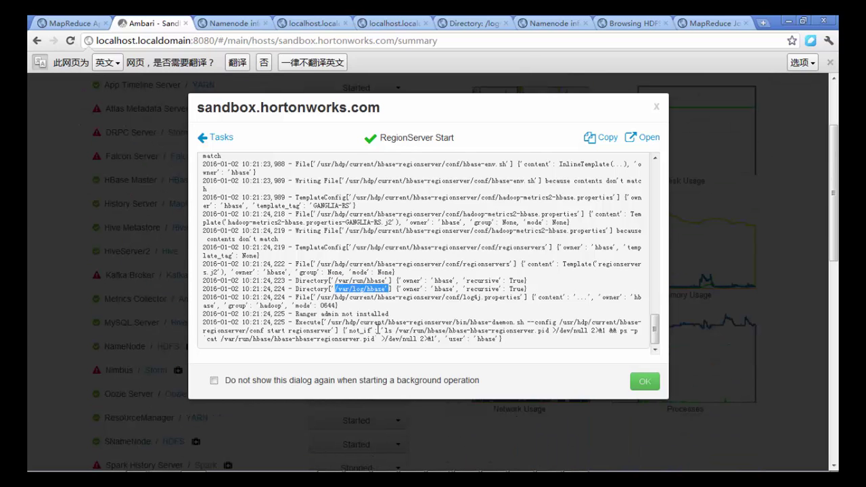
drag(330, 323, 531, 340)
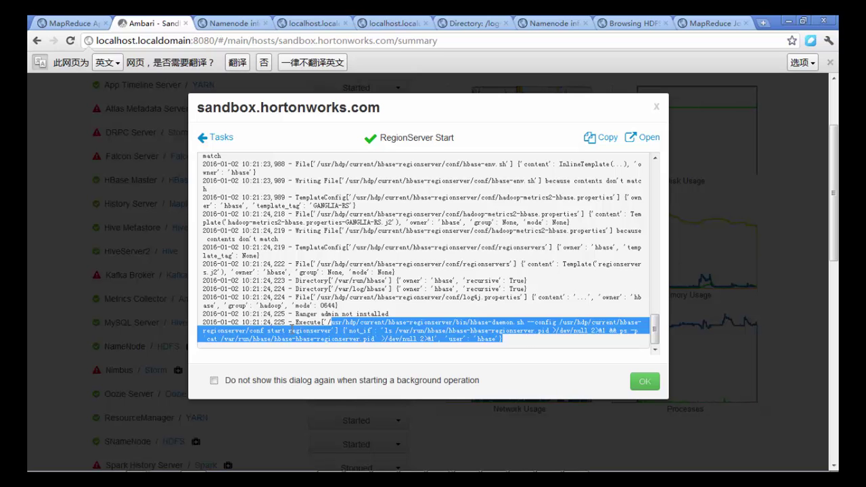
shift+click(289, 331)
click(288, 330)
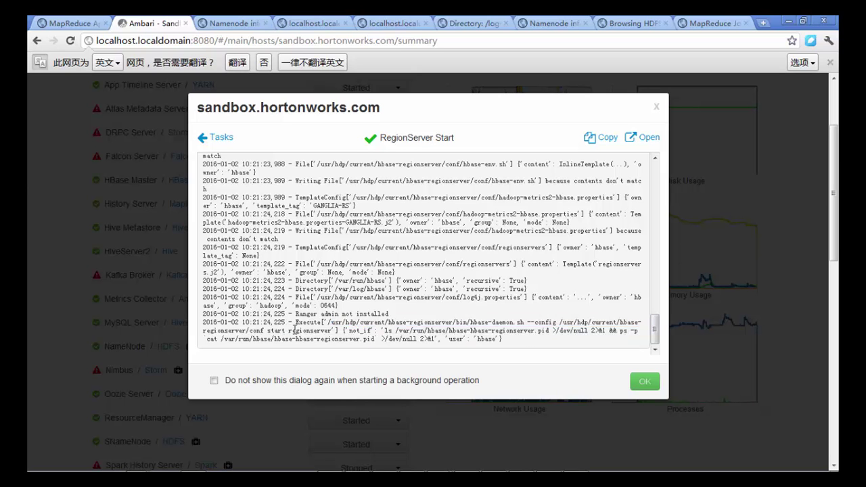
click(656, 107)
click(647, 138)
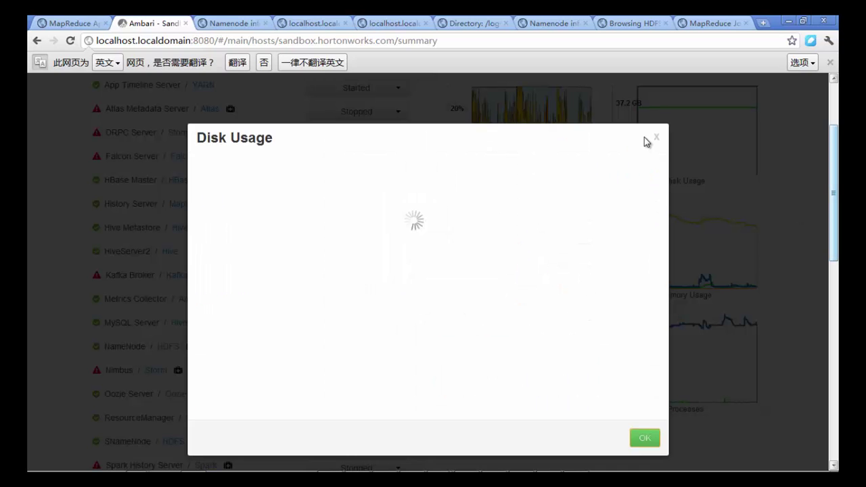
key(Escape)
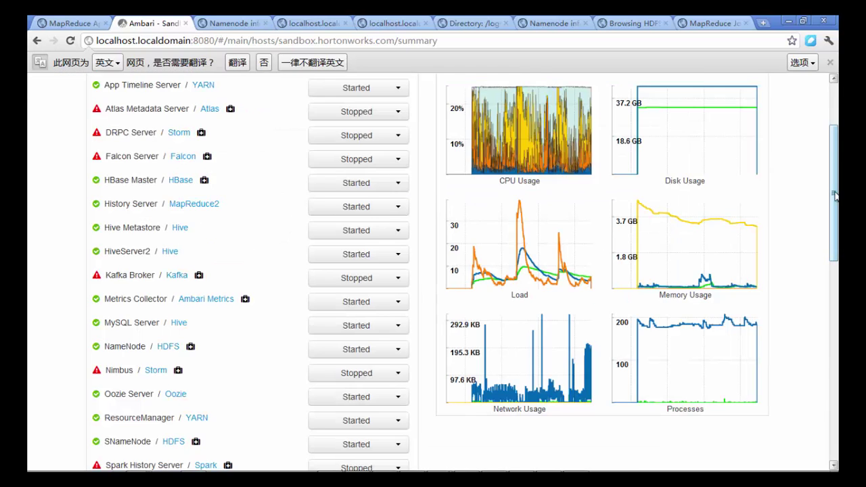
Review the host's component statuses, installed clients and hardware summary, and reload the page to refresh them.
click(835, 123)
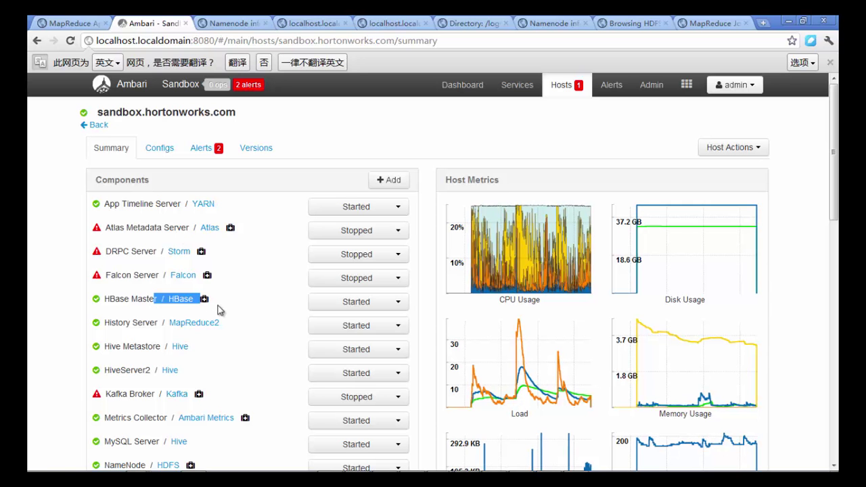
scroll(218, 308, down, 6)
scroll(196, 328, down, 2)
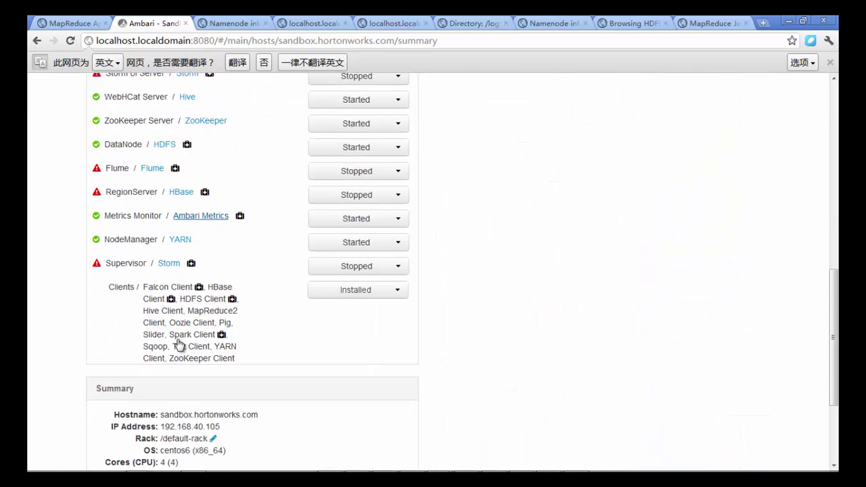
scroll(138, 302, down, 2)
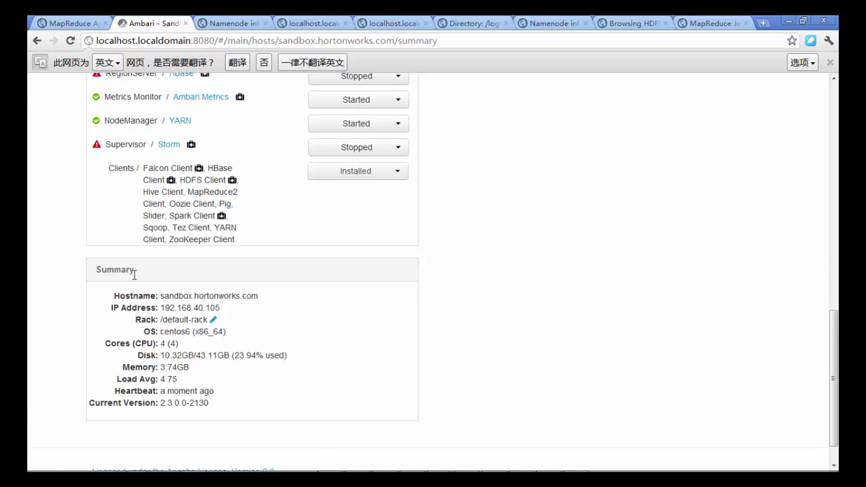
key(F5)
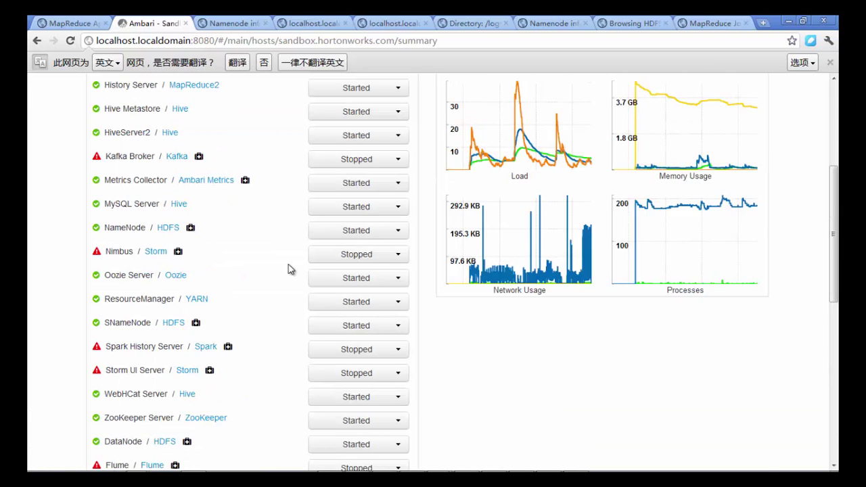
scroll(288, 269, up, 4)
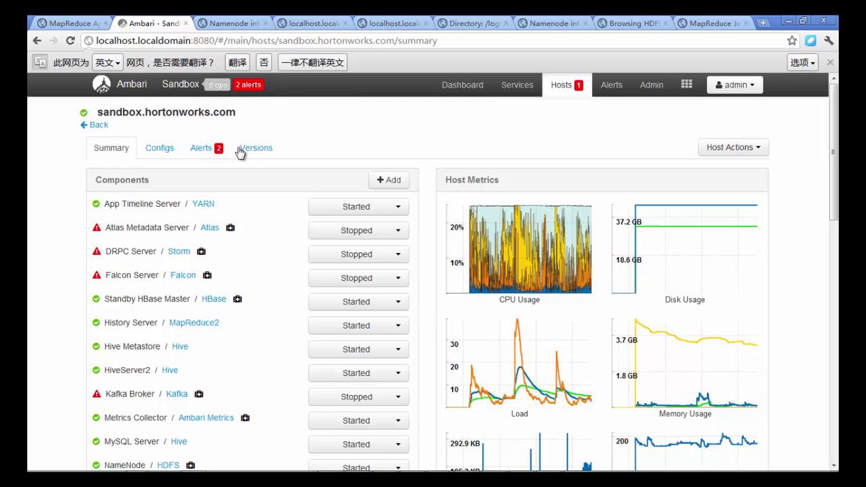
Check the Start RegionServer operation's progress on its host, dismiss it, and go to the cluster Dashboard.
click(216, 85)
click(274, 169)
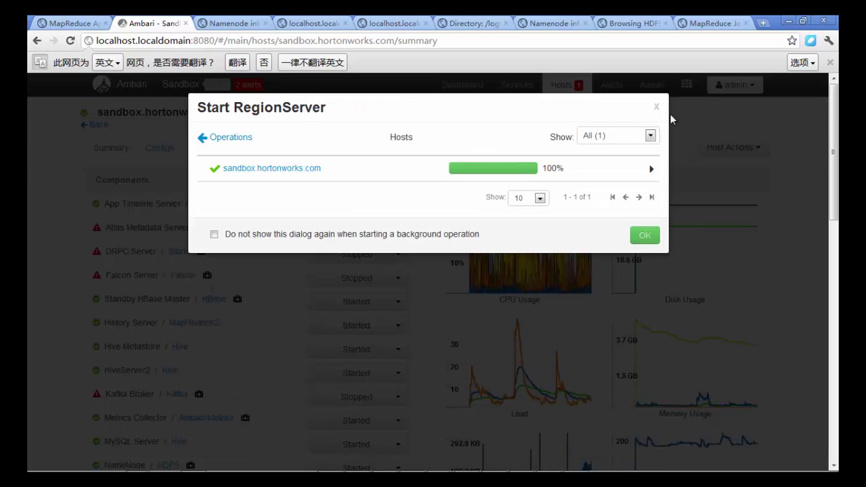
click(656, 107)
click(460, 84)
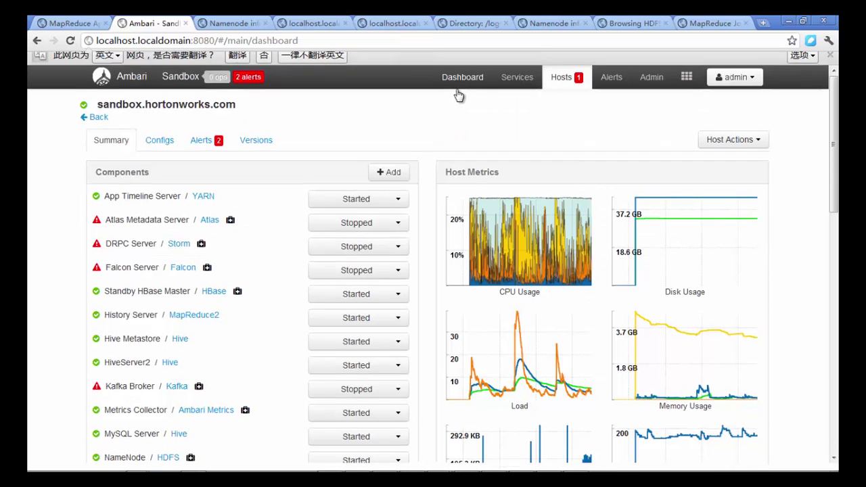
Go from the cluster Dashboard to the HBase service summary and open the list of hosts for its RegionServers.
click(447, 76)
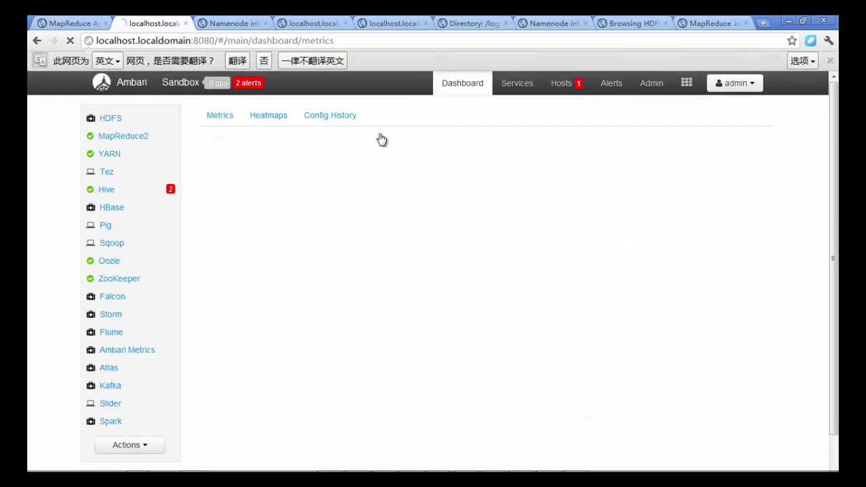
click(112, 204)
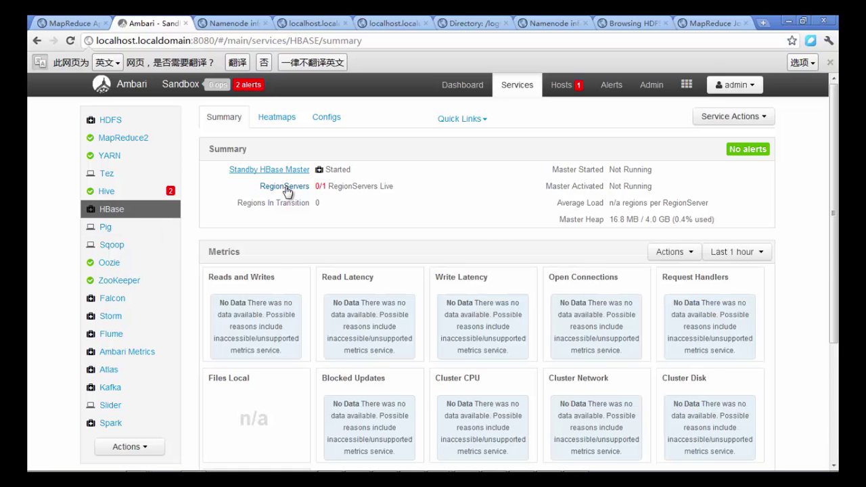
click(285, 187)
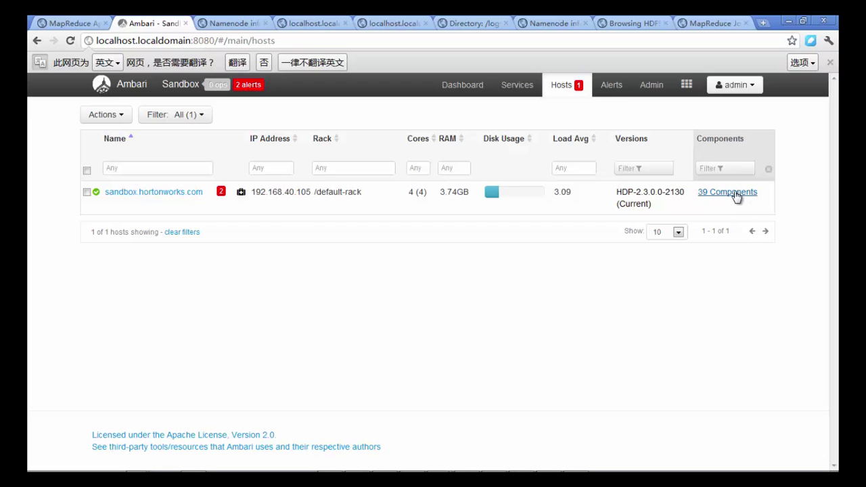
Read through the full component list of sandbox.hortonworks.com, highlight the HBase Master and RegionServer entries, and close the list.
click(735, 194)
drag(583, 188, 581, 237)
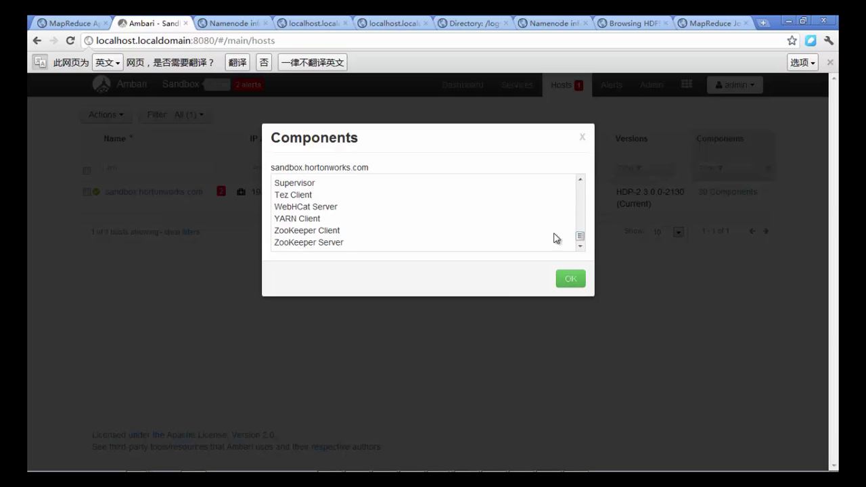
scroll(524, 234, up, 5)
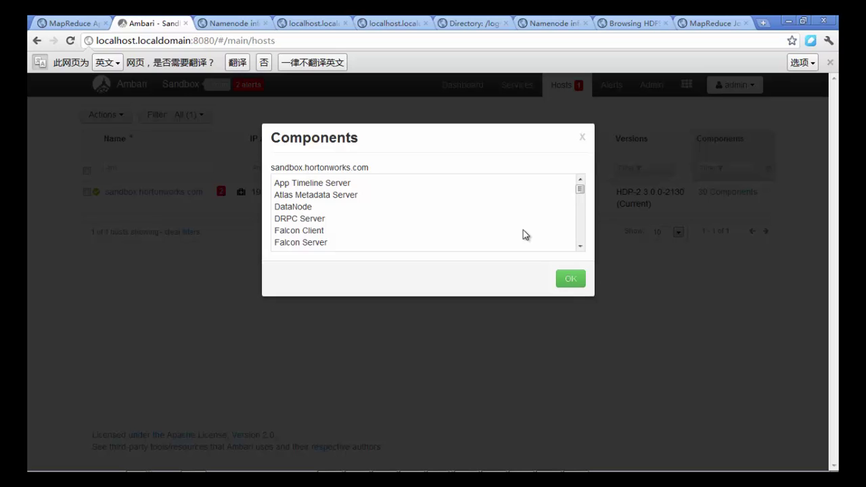
scroll(526, 235, down, 5)
scroll(511, 234, up, 5)
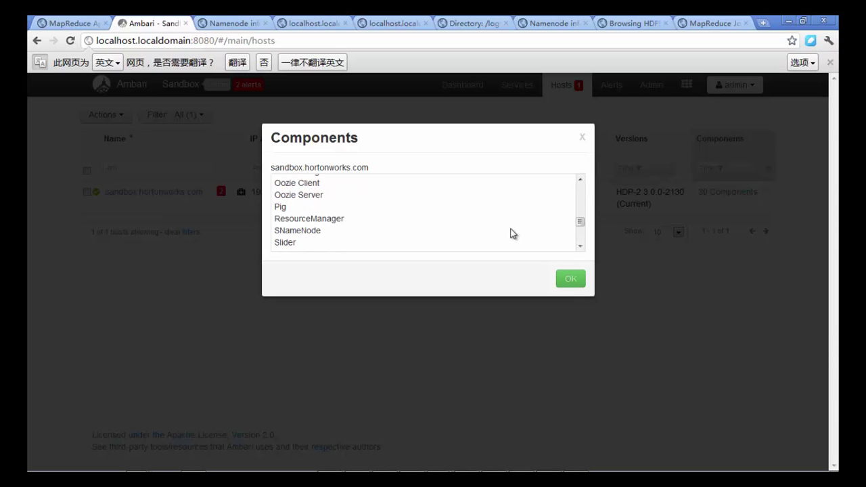
scroll(511, 234, down, 3)
scroll(351, 226, down, 2)
scroll(346, 227, up, 2)
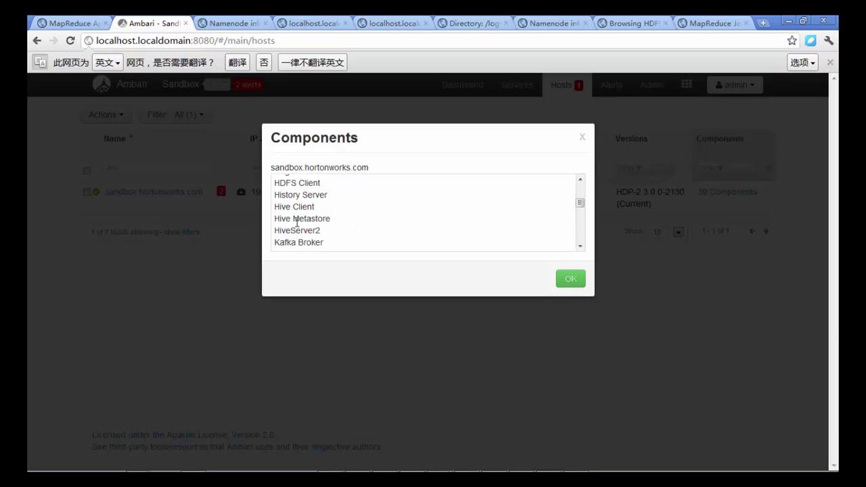
scroll(297, 222, up, 2)
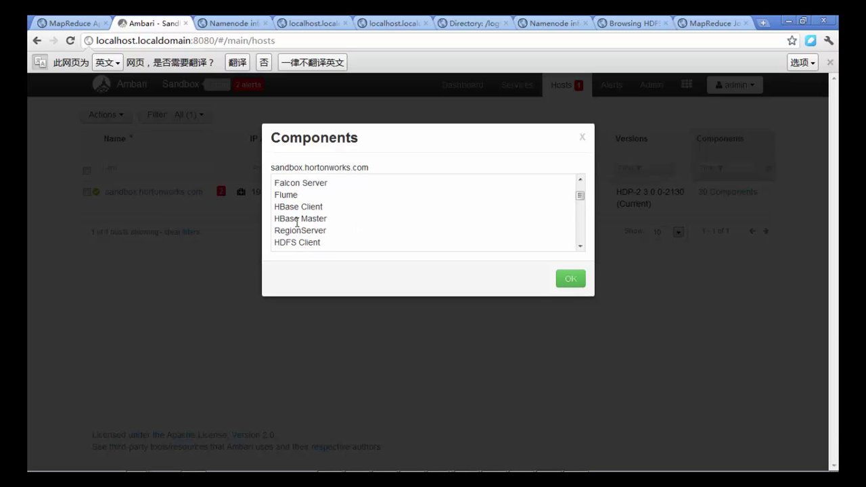
drag(329, 218, 274, 208)
drag(323, 227, 655, 252)
click(570, 278)
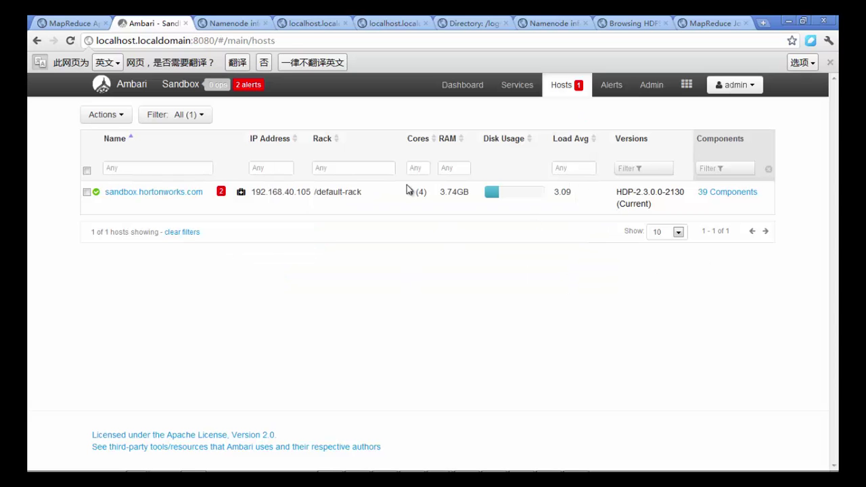
Start the HBase RegionServer component from the summary page of sandbox.hortonworks.com and confirm the action.
click(173, 195)
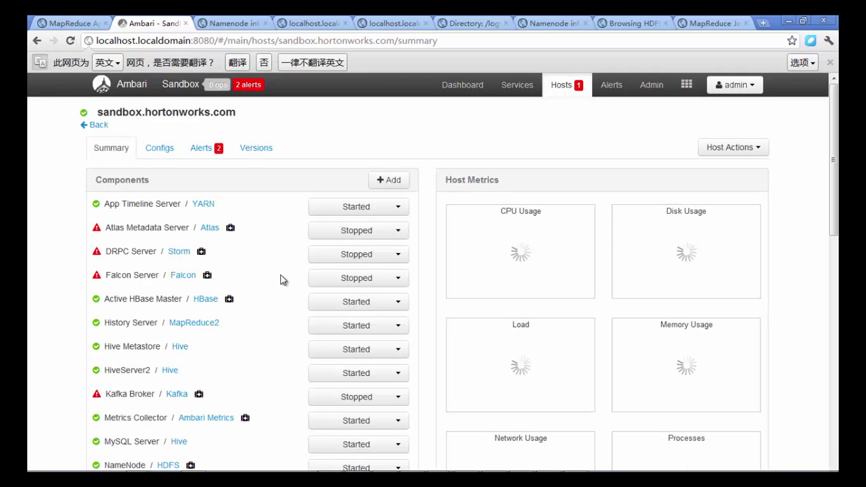
scroll(283, 280, down, 8)
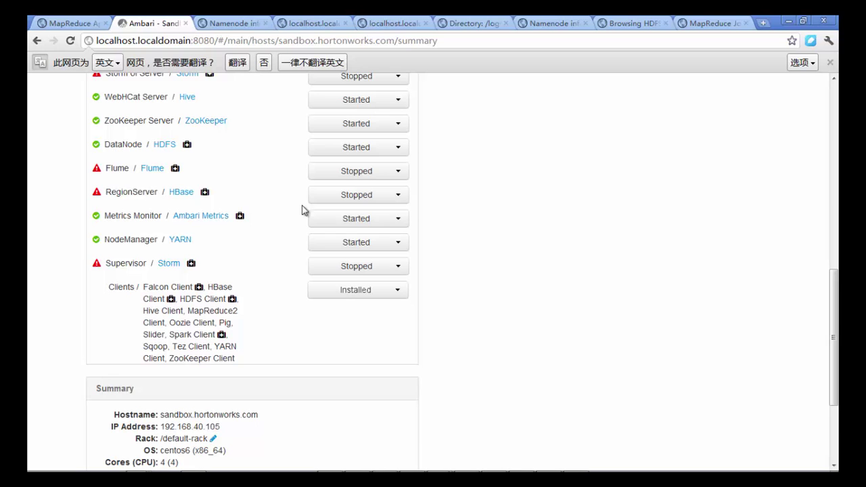
click(328, 200)
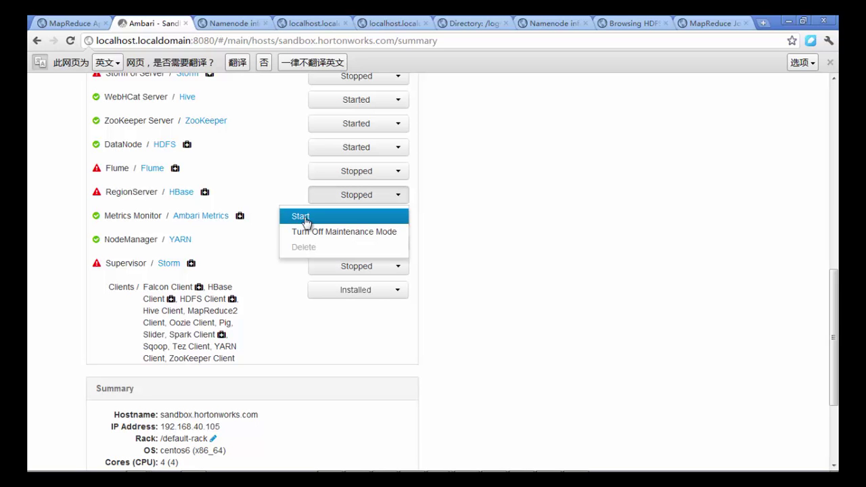
click(305, 218)
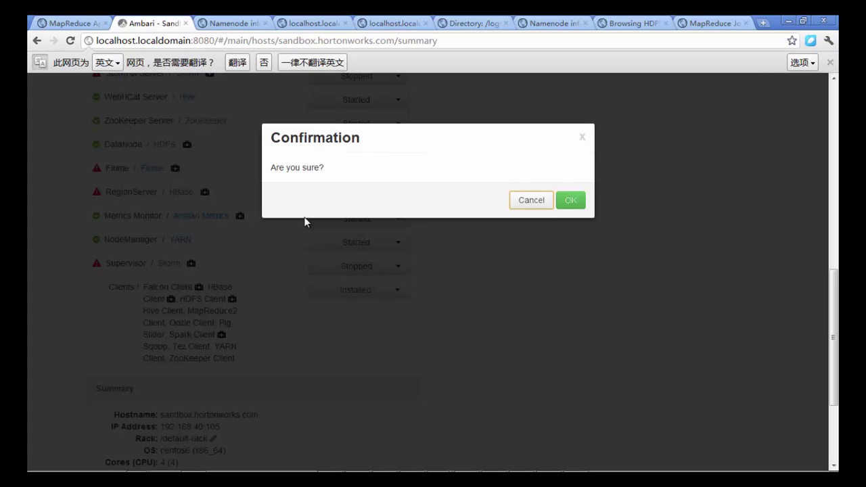
click(570, 202)
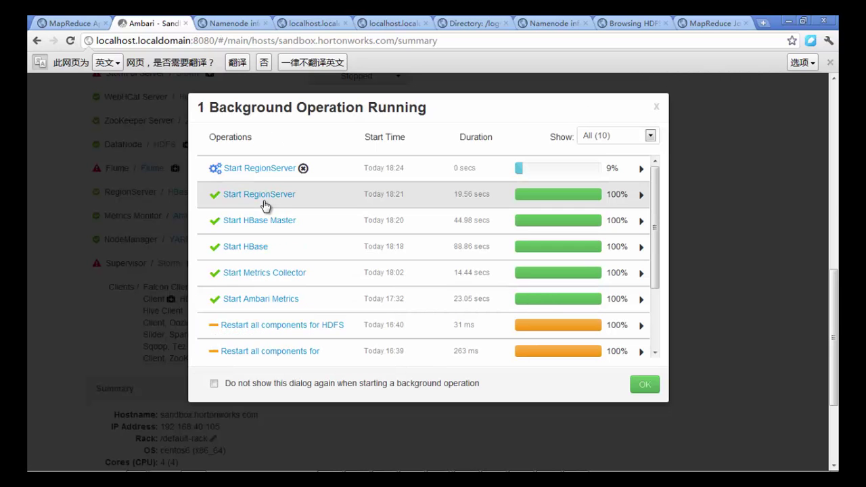
Drill into the newest Start RegionServer operation to its RegionServer Start task log, and dismiss the browser's translation bar.
click(274, 169)
click(273, 169)
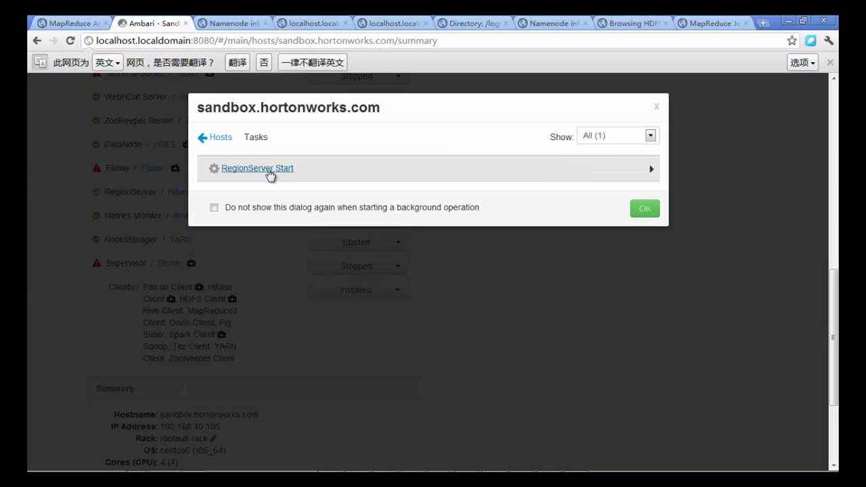
click(271, 170)
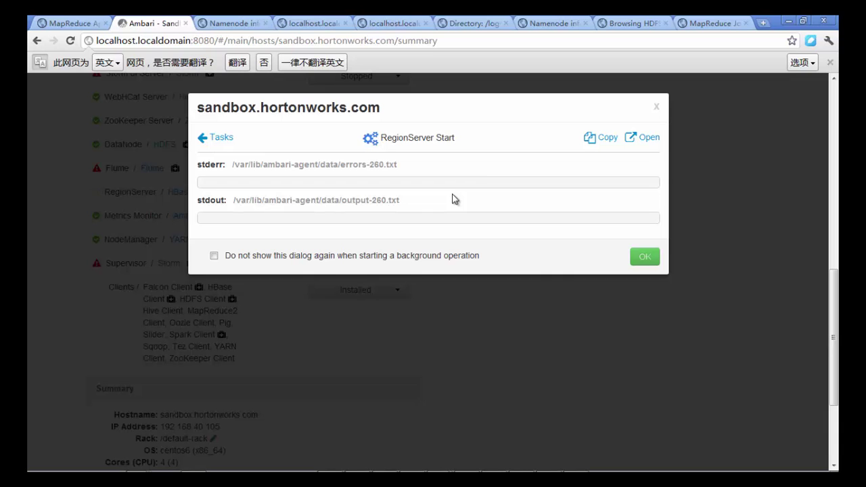
click(830, 63)
scroll(779, 133, up, 1)
scroll(779, 133, up, 5)
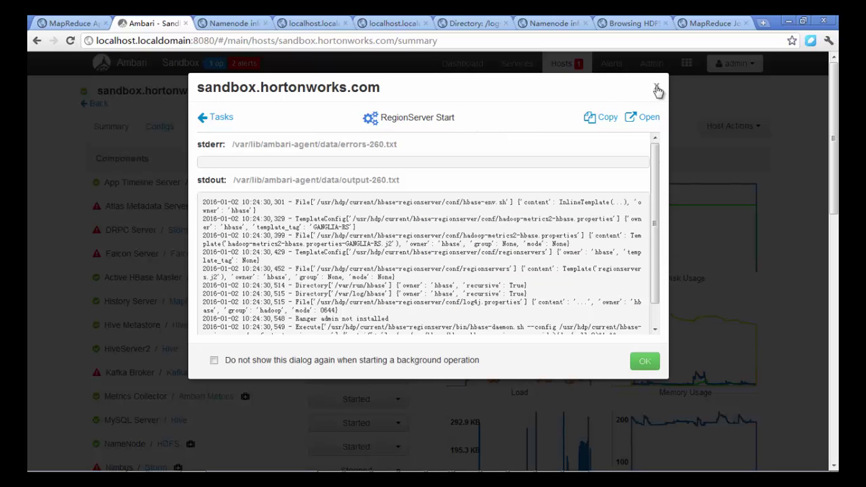
Read the RegionServer Start task's stdout log to its end, including the Ranger admin line.
drag(655, 218, 654, 265)
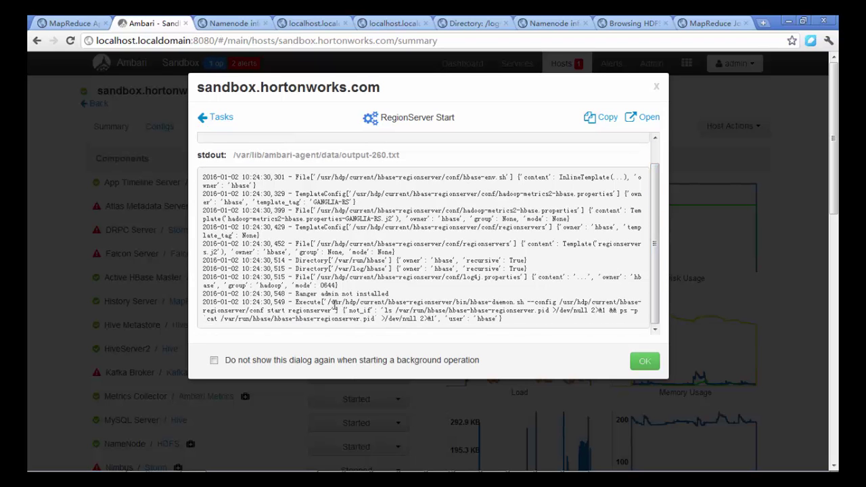
drag(297, 294, 408, 291)
click(406, 286)
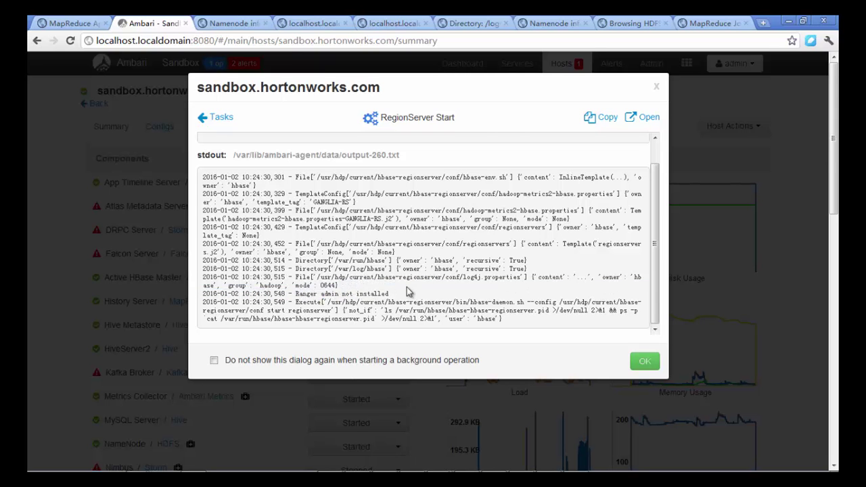
scroll(407, 287, down, 1)
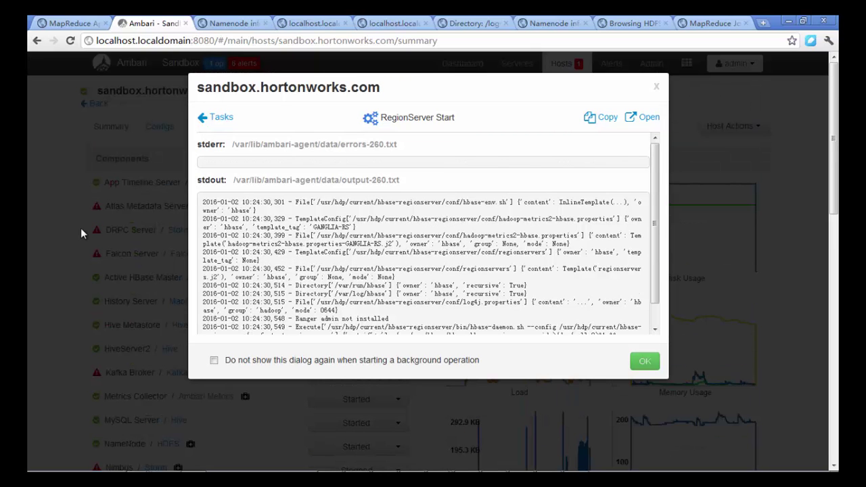
drag(659, 193, 667, 337)
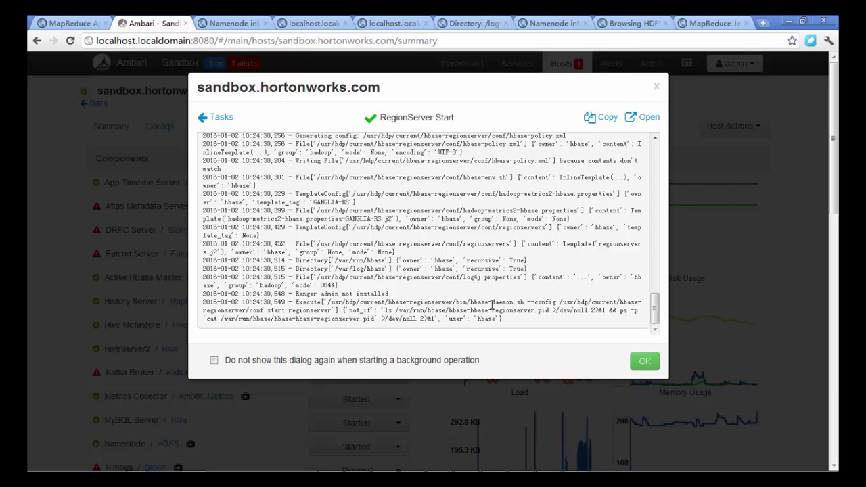
Highlight the Execute line with the hbase-daemon.sh start regionserver command in the log, and close the log.
drag(333, 310, 247, 314)
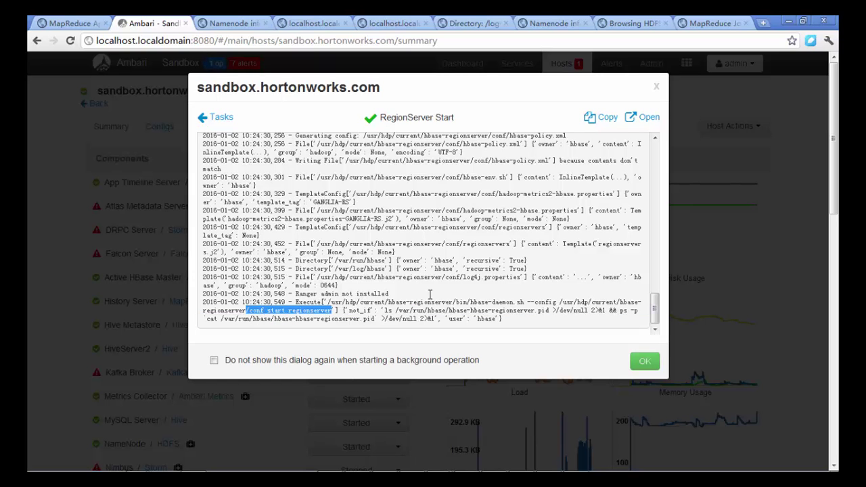
drag(336, 297, 296, 302)
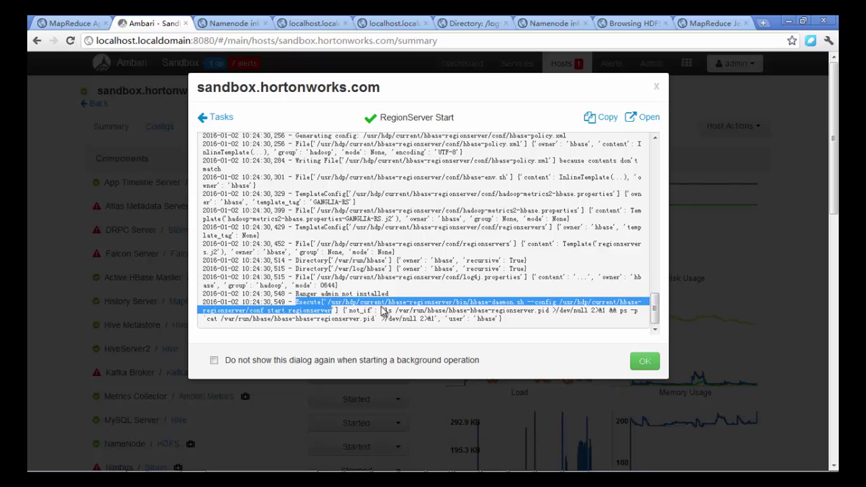
click(313, 308)
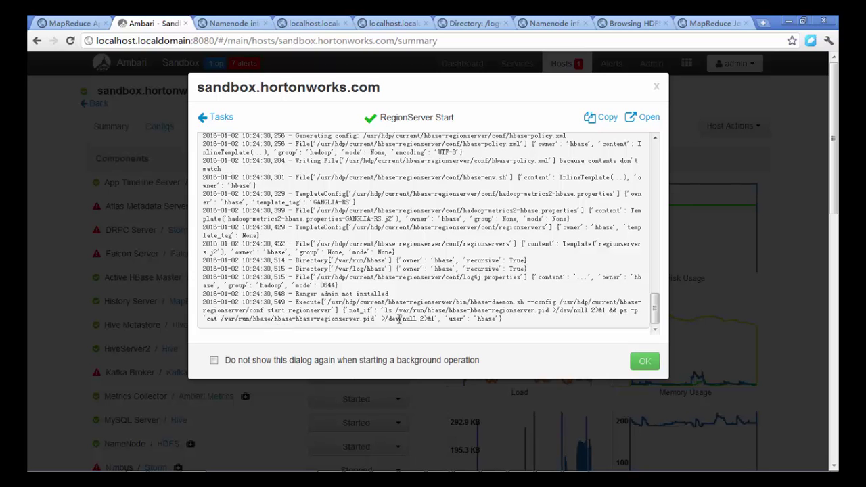
scroll(399, 320, down, 3)
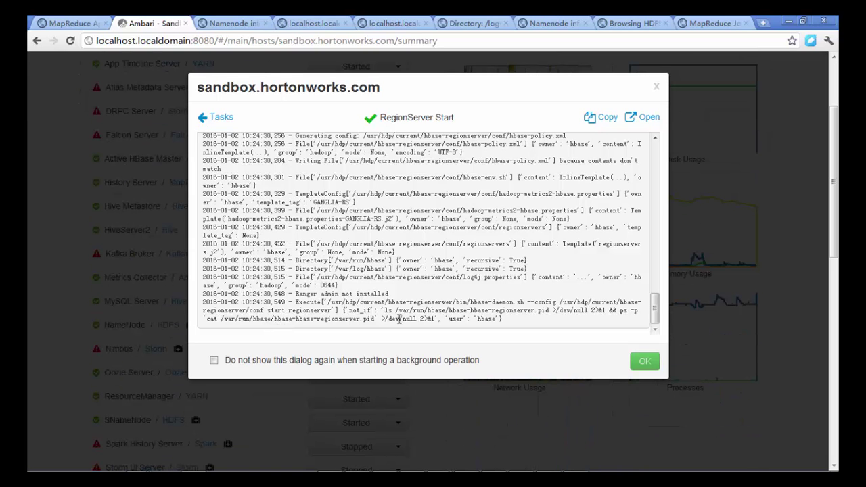
scroll(399, 319, up, 1)
scroll(440, 315, down, 1)
click(644, 361)
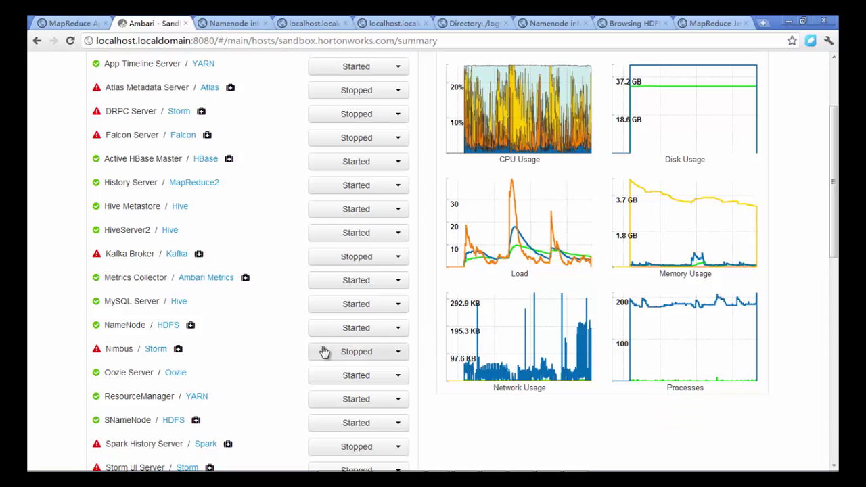
Check the RegionServer's status in the host's component list, and return to the HBase service summary through the Dashboard.
scroll(257, 379, down, 4)
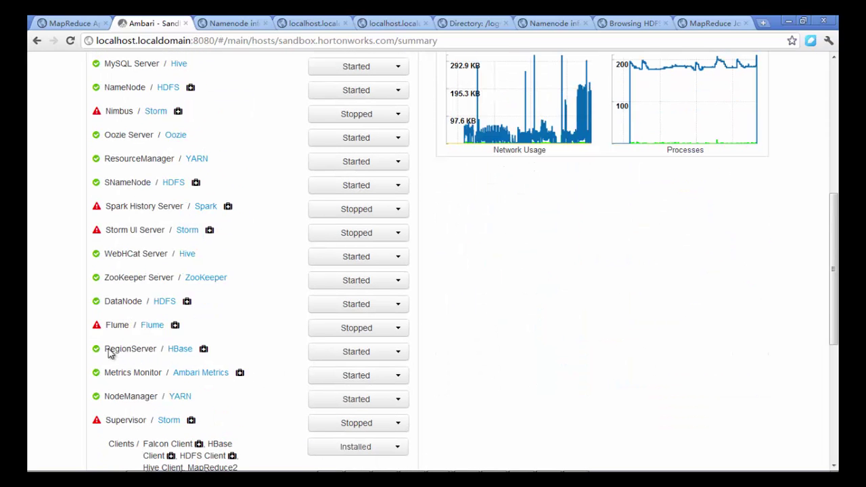
scroll(345, 316, up, 6)
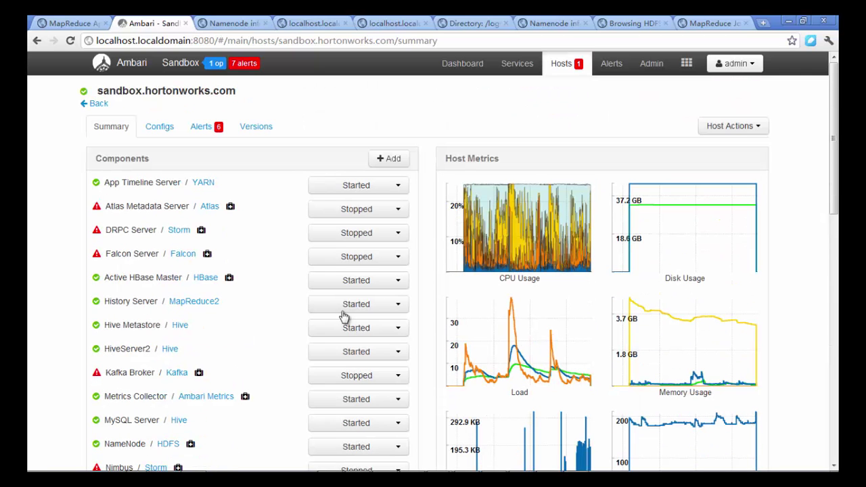
click(462, 66)
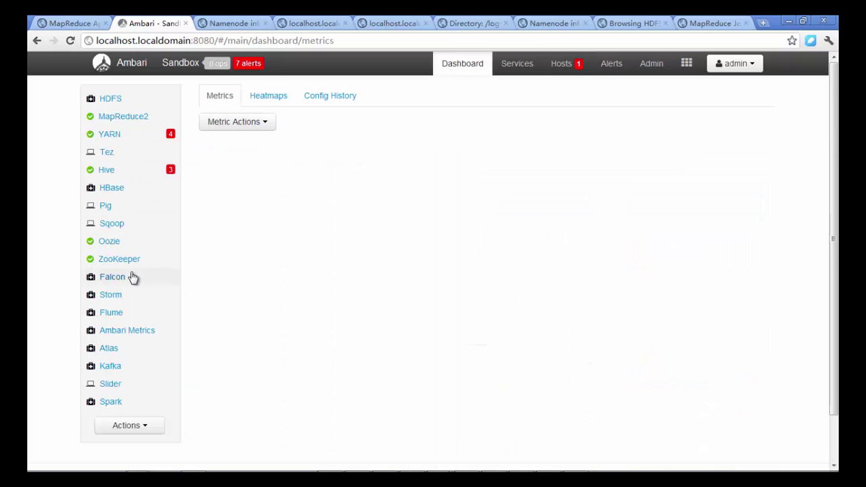
click(113, 190)
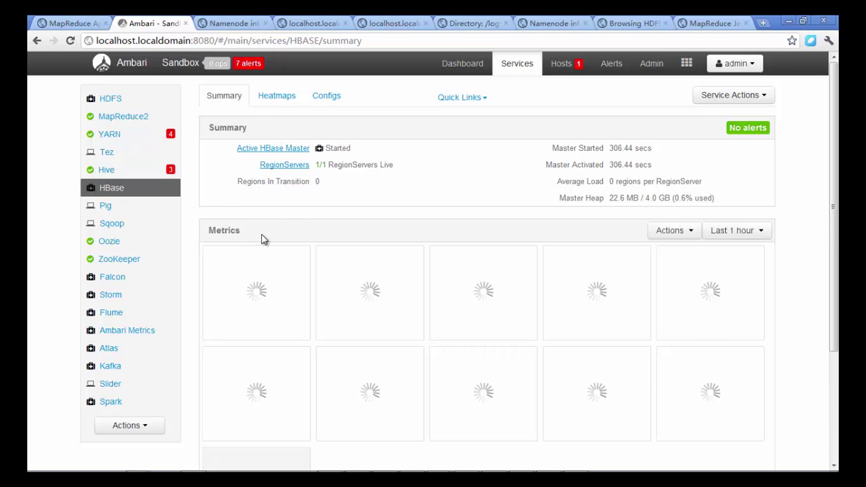
Review the HBase summary and metrics, highlighting the Master Started, Master Activated, Average Load and Master Heap entries.
scroll(394, 270, down, 2)
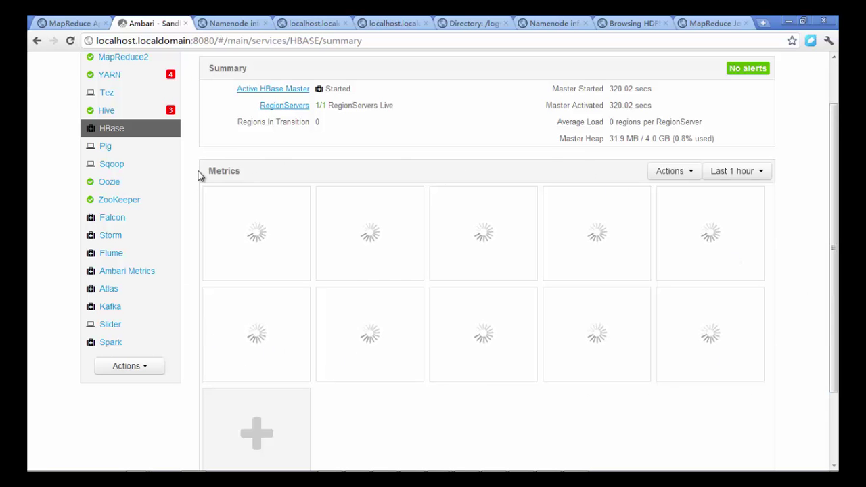
scroll(198, 175, up, 1)
scroll(198, 175, down, 1)
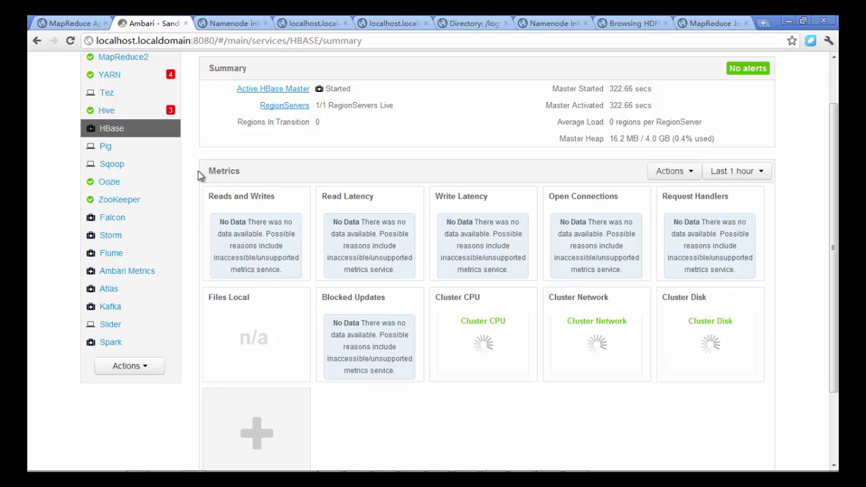
scroll(198, 175, up, 1)
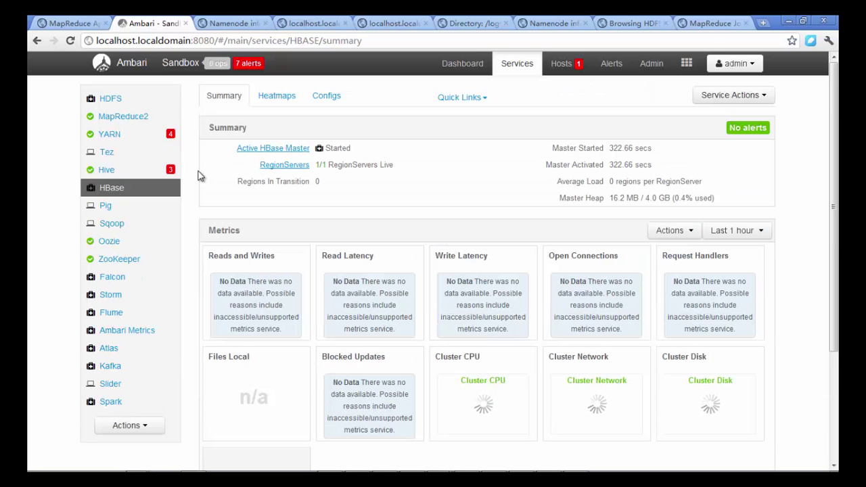
drag(611, 198, 722, 197)
drag(557, 147, 516, 153)
click(755, 209)
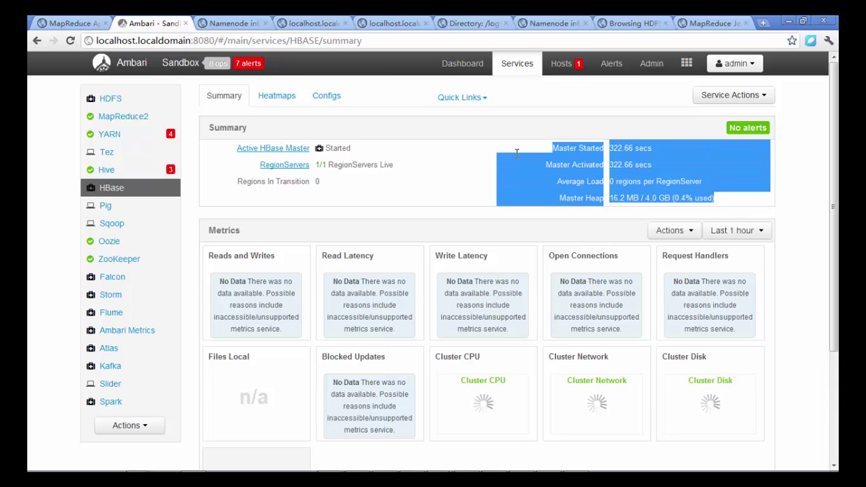
click(391, 196)
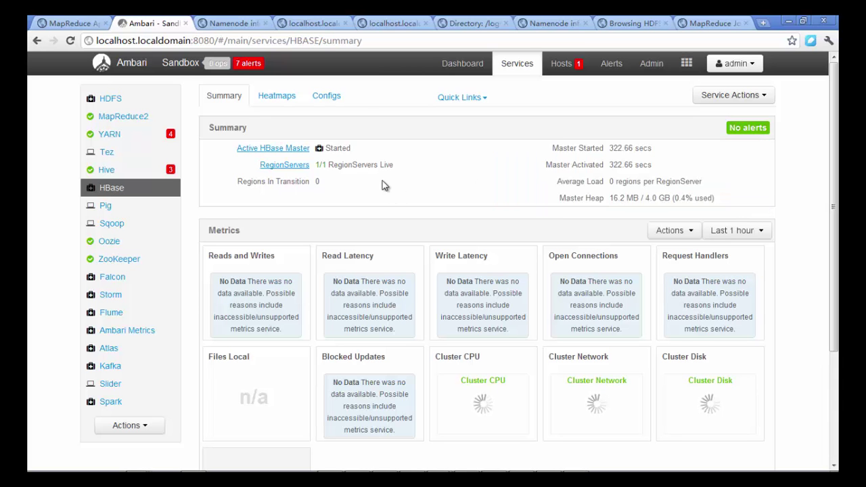
Open the HBase Master UI from the HBase quick links in a new browser tab and switch to it.
click(460, 103)
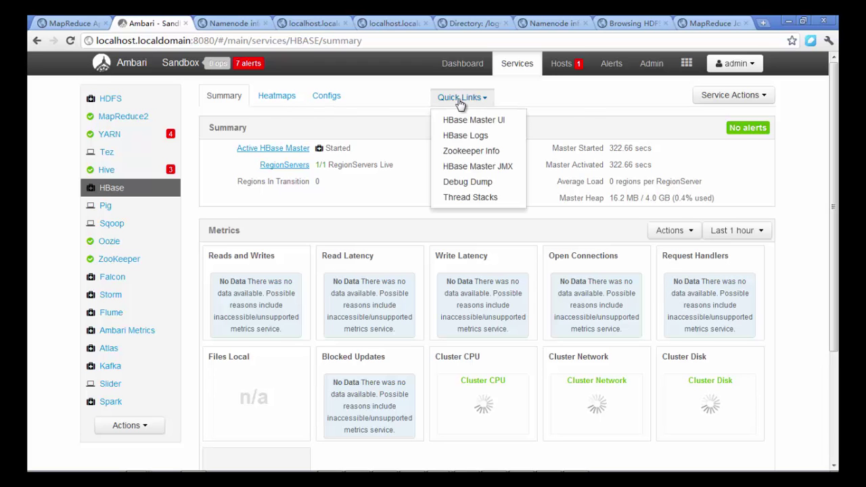
right_click(464, 120)
click(521, 127)
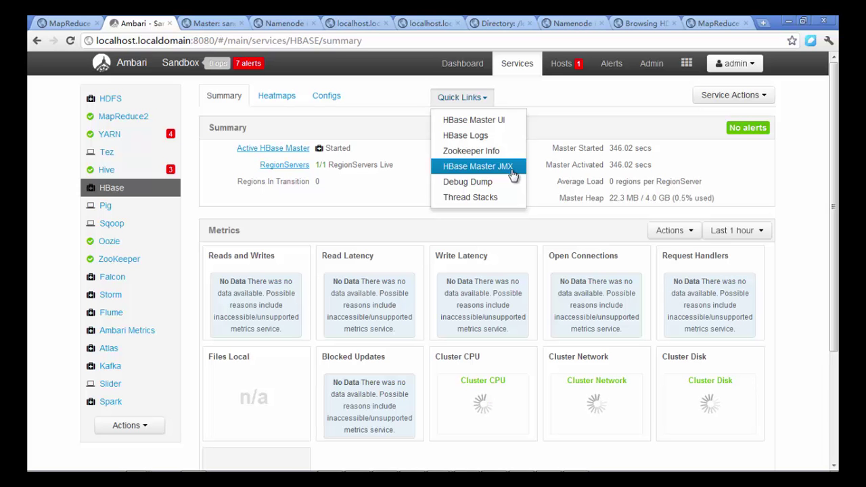
click(214, 24)
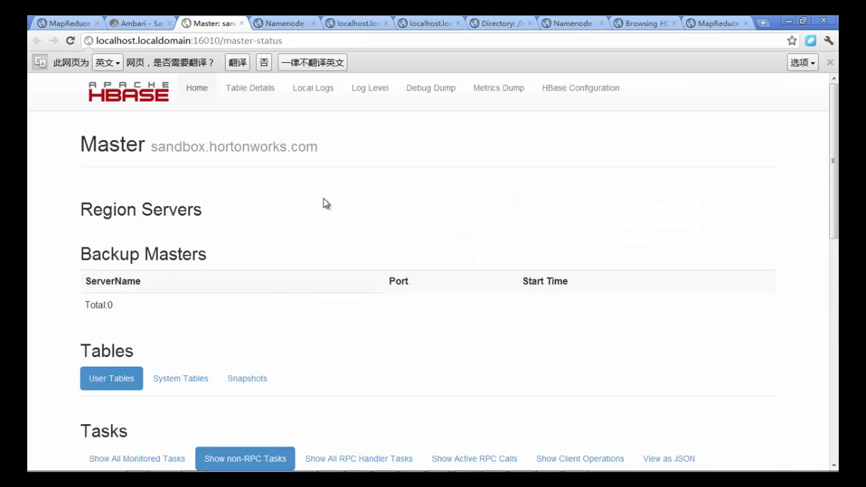
Look over the HBase Master status page, highlighting the Master startup entry in the Tasks table.
scroll(395, 209, down, 6)
scroll(395, 214, up, 7)
scroll(395, 214, down, 2)
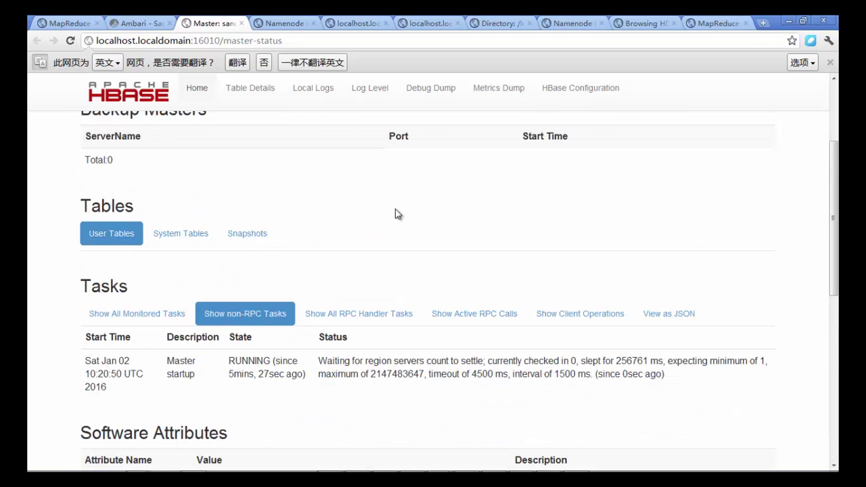
drag(93, 366, 678, 382)
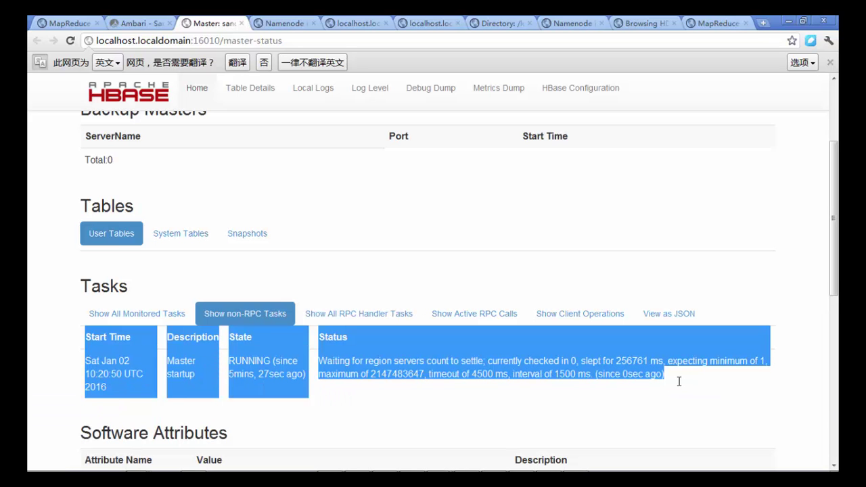
click(322, 416)
scroll(321, 416, up, 2)
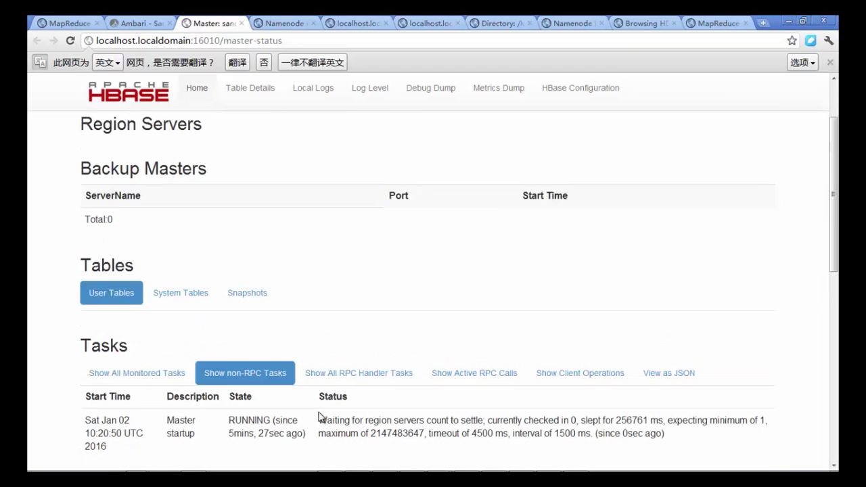
scroll(338, 328, up, 2)
scroll(151, 297, up, 1)
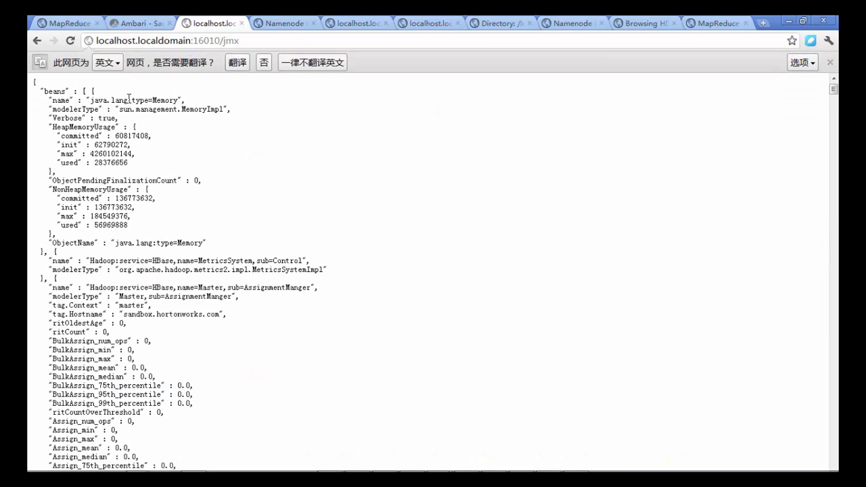
Examine the HBase Master's JMX metrics dump, highlighting its bean entries and page address, and return to the Master status page.
drag(29, 85, 136, 359)
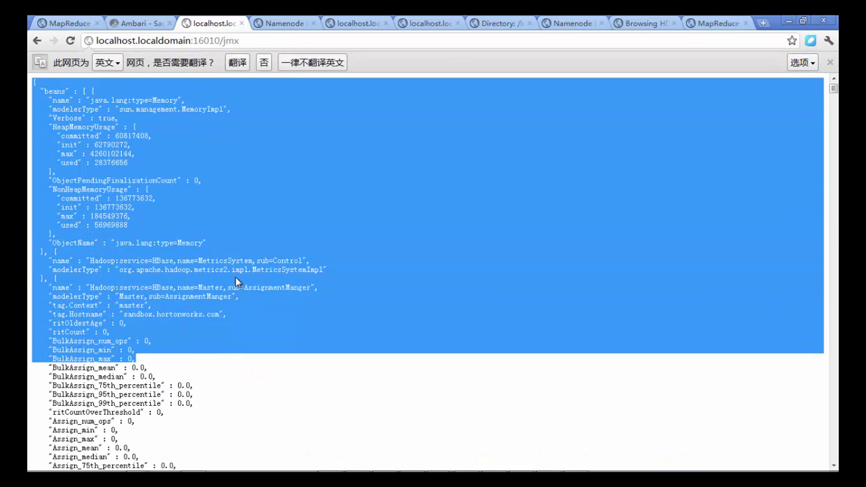
double_click(227, 42)
drag(86, 120, 284, 412)
click(373, 363)
scroll(373, 363, down, 4)
scroll(376, 365, up, 3)
scroll(375, 364, up, 1)
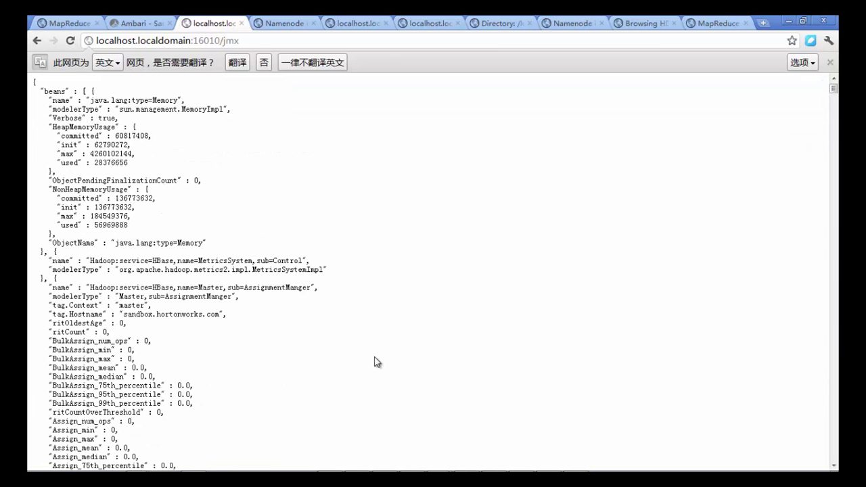
click(38, 42)
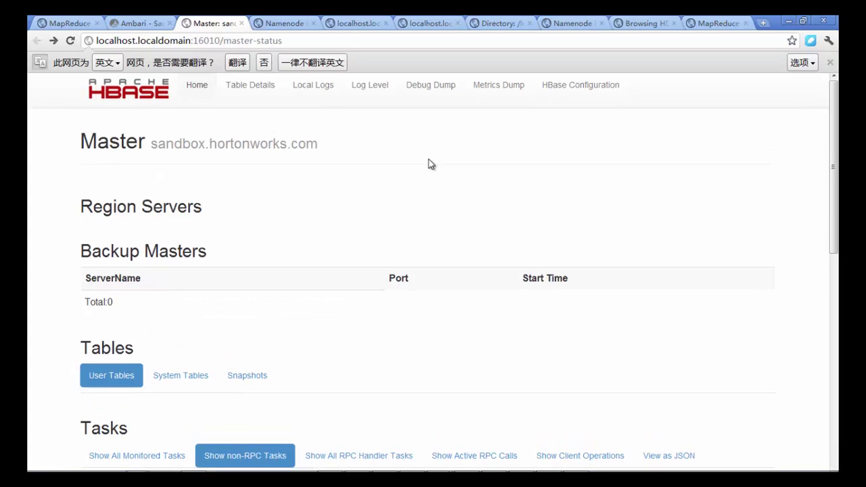
Return to the HBase service summary in Ambari and look over its metrics.
click(146, 23)
scroll(186, 292, down, 2)
scroll(186, 291, up, 2)
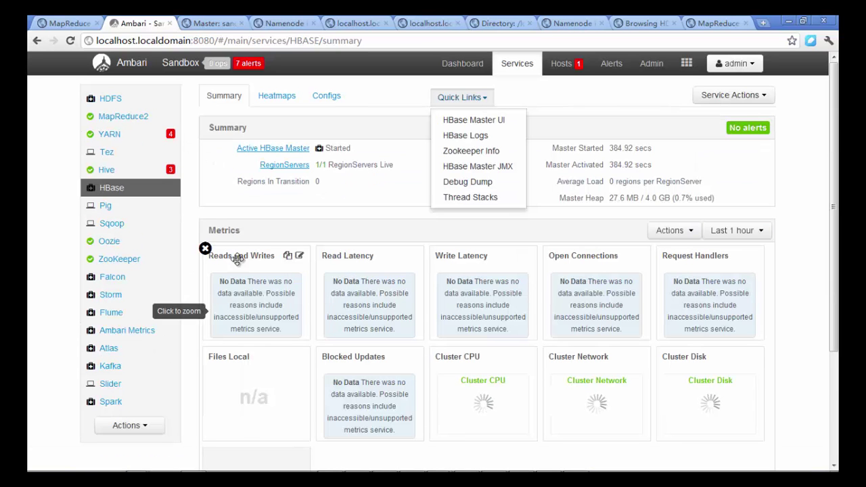
View the available HBase service actions, and open the HBase and YARN configuration pages.
click(740, 97)
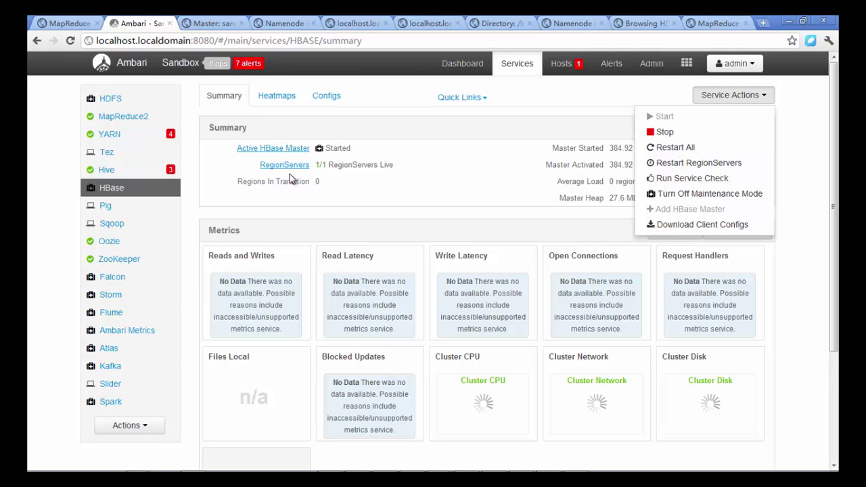
click(328, 95)
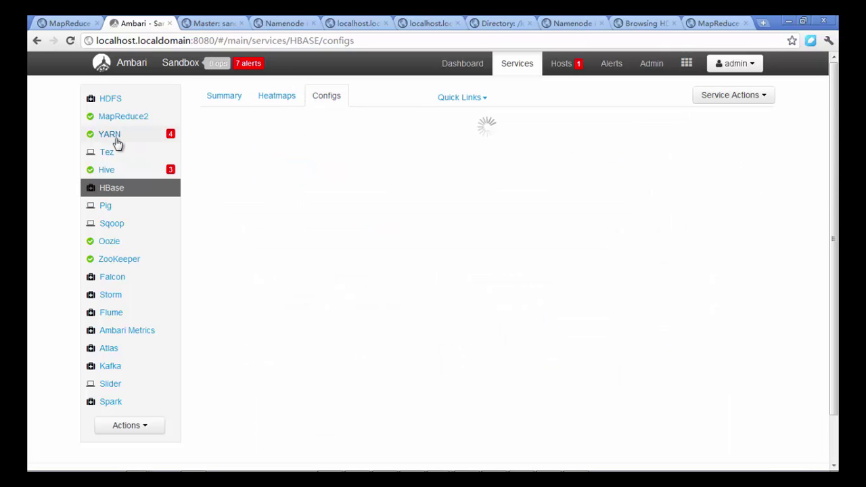
click(115, 138)
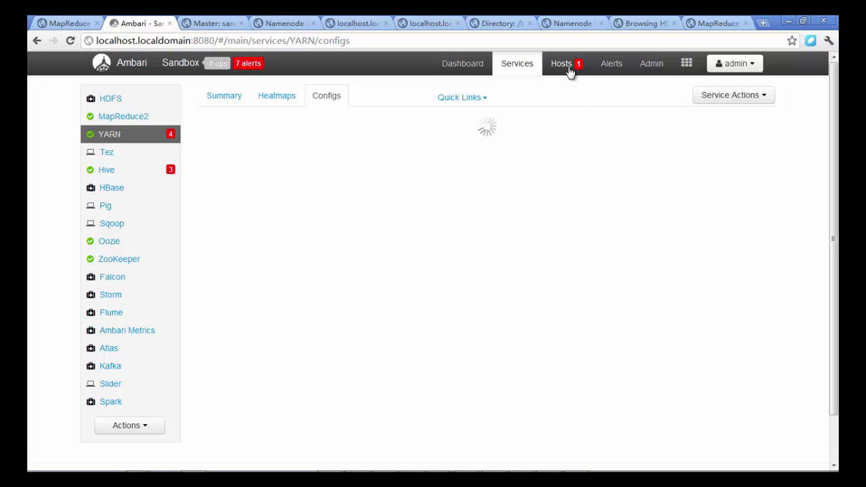
Review the list of alert definitions and display the Admin options.
click(614, 67)
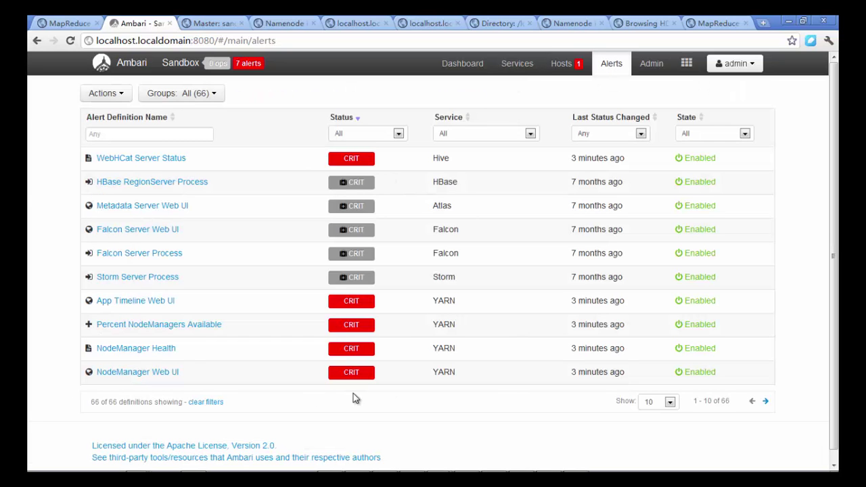
click(652, 64)
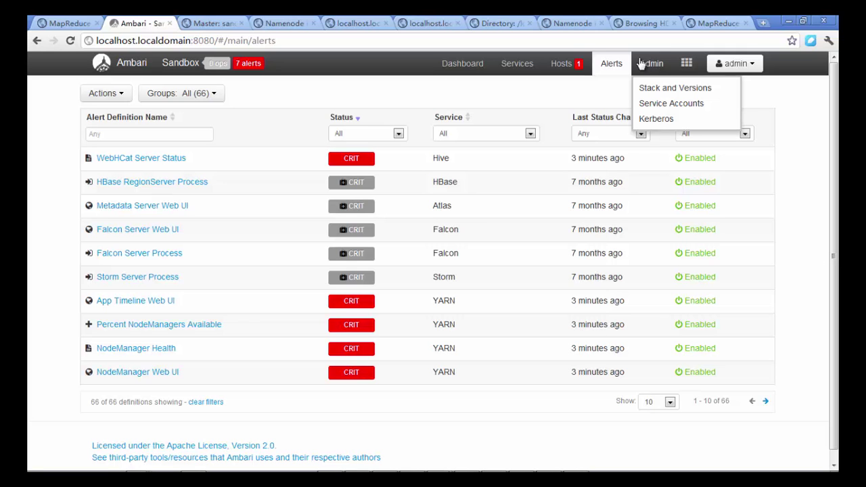
Review the Dashboard's metric widgets, showing the details of HBase Master Heap, HBase Master Uptime and HBase Ave Load.
click(443, 68)
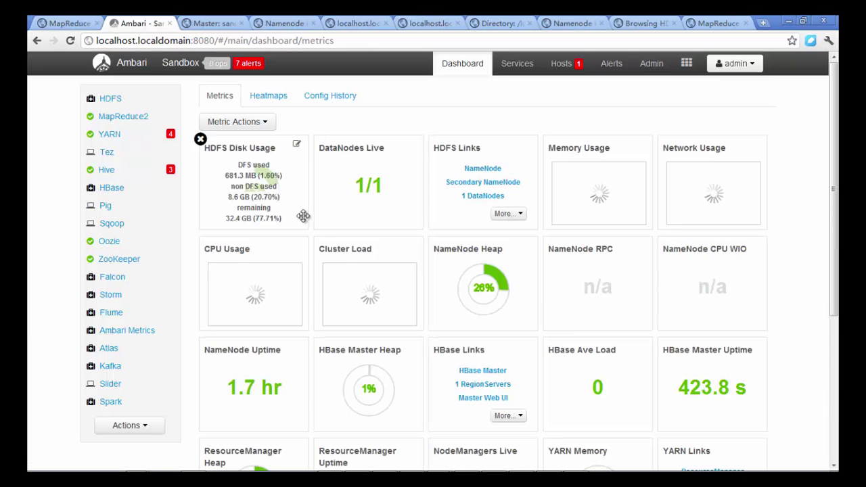
scroll(29, 332, down, 4)
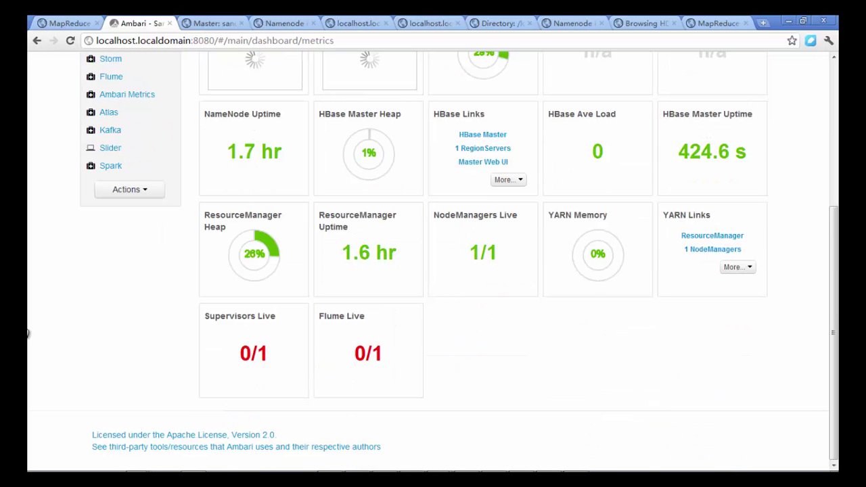
scroll(33, 329, up, 1)
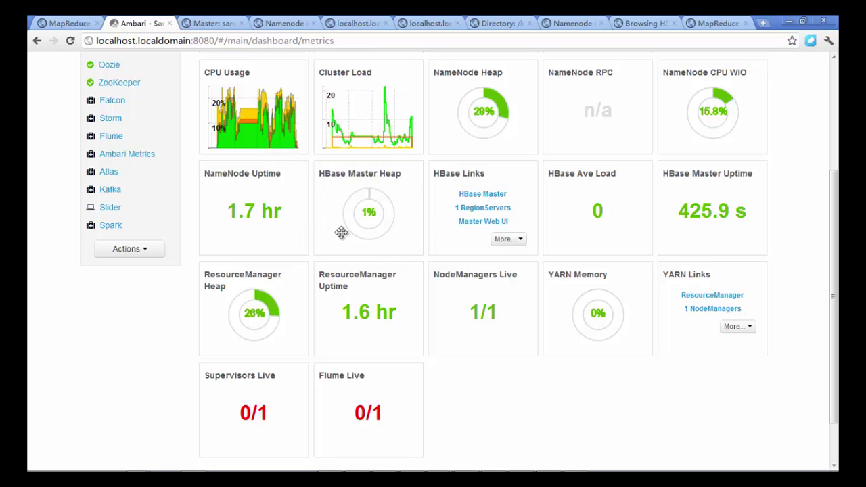
mouse_move(342, 180)
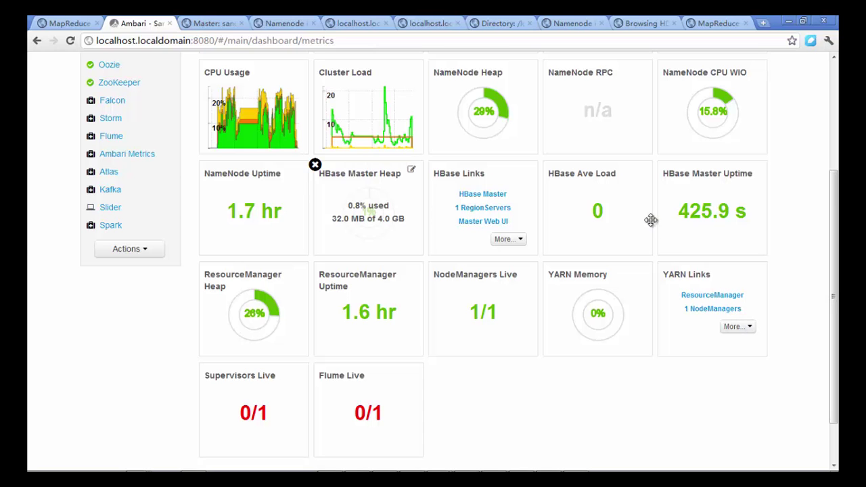
scroll(636, 197, down, 1)
mouse_move(695, 133)
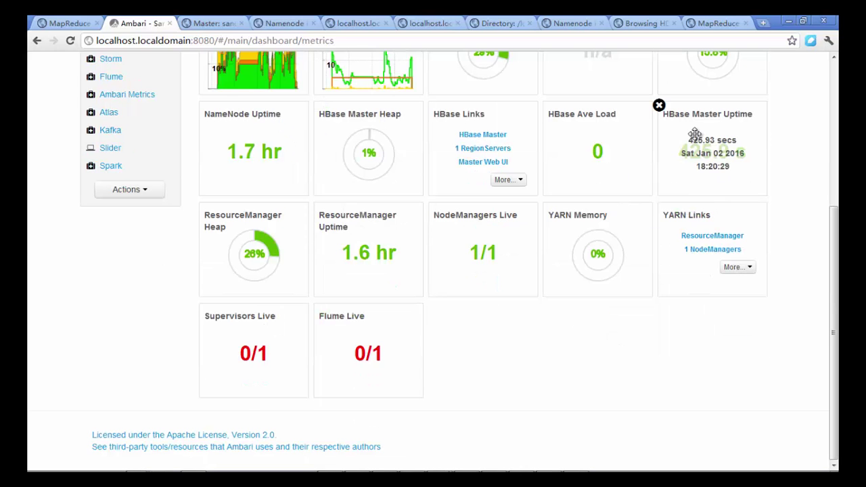
scroll(781, 142, up, 1)
mouse_move(639, 209)
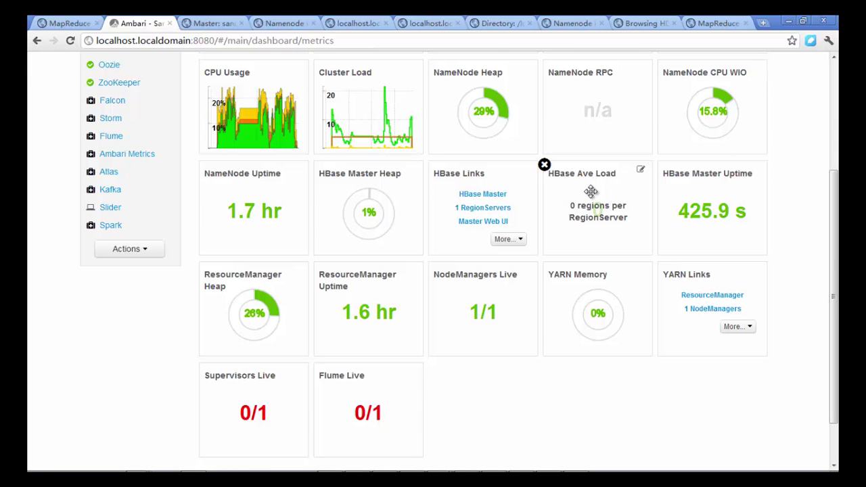
scroll(591, 192, up, 1)
scroll(778, 210, up, 2)
scroll(791, 236, down, 3)
scroll(795, 246, down, 1)
scroll(795, 246, up, 3)
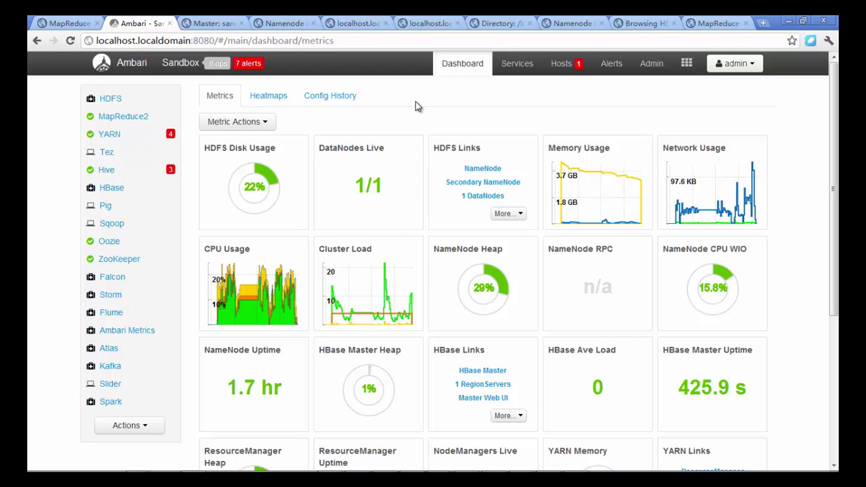